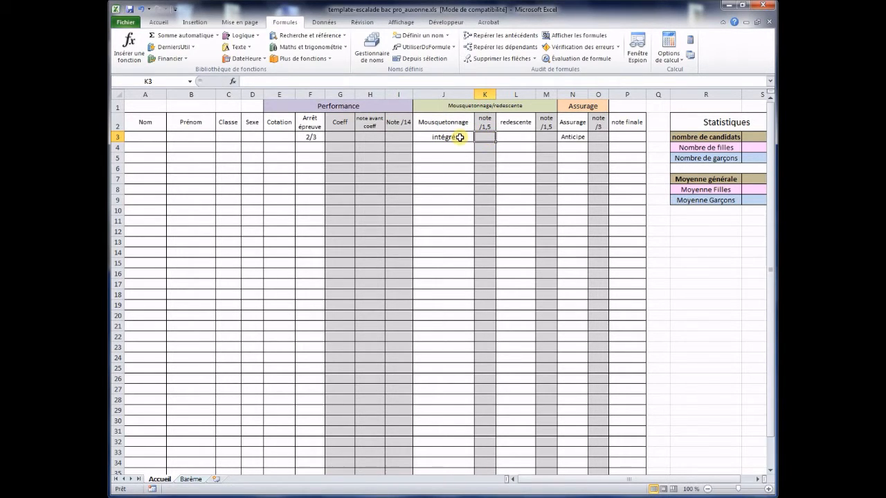
Compare the Mousquetonnage entry in J3 of the Accueil sheet with the scoring tables on the Barème sheet.
left_click(457, 136)
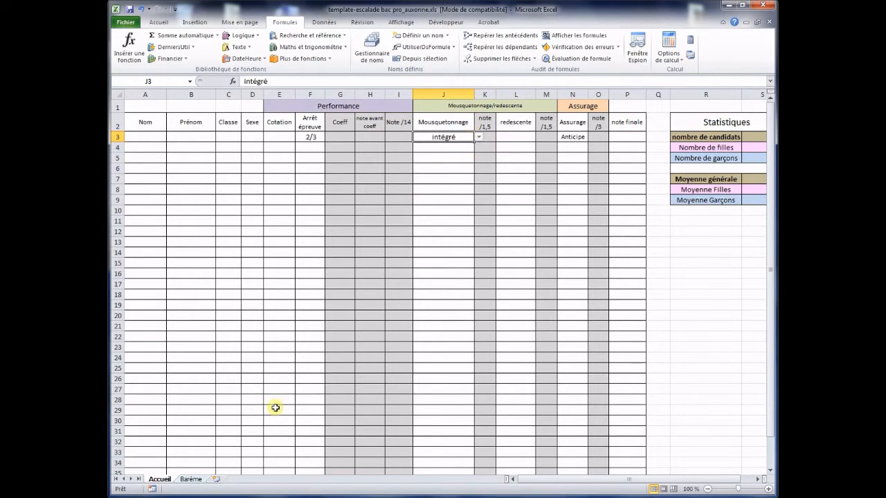
left_click(190, 479)
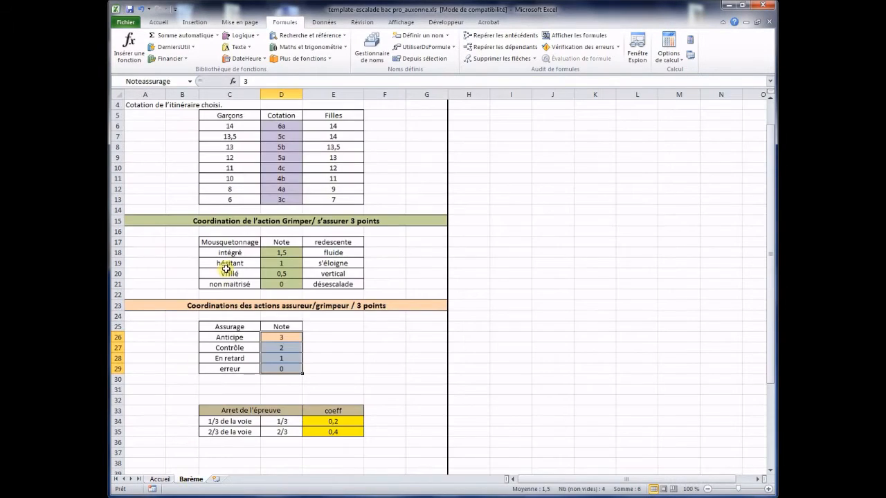
left_click(160, 479)
left_click(191, 479)
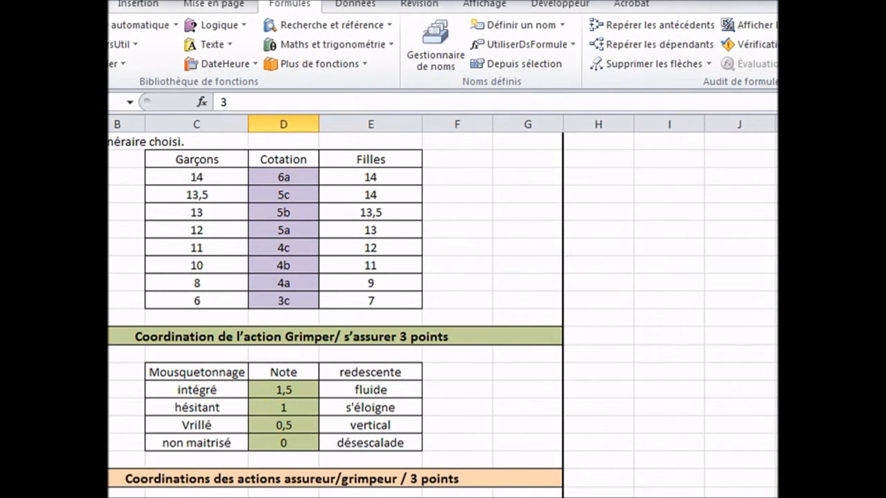
left_click(259, 497)
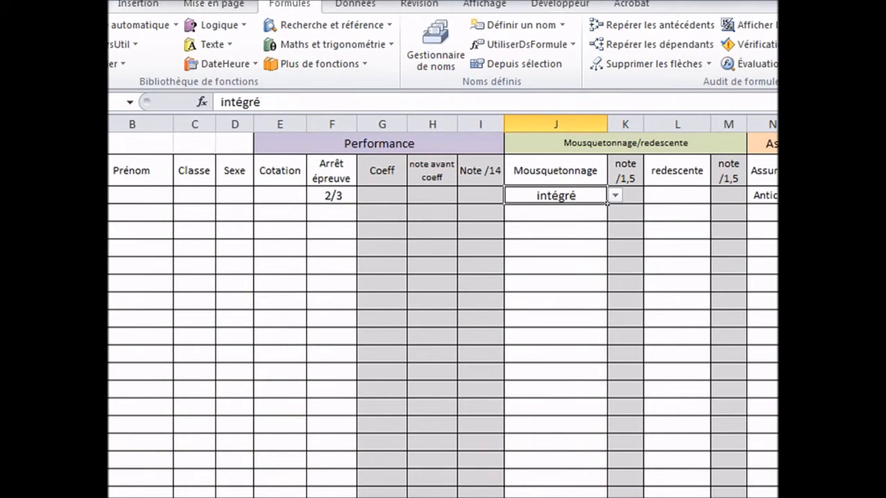
Start an INDEX formula in K3 of the Accueil sheet, using the green Note range D18:D21 on Barème (Notedescmousqueton) as its array.
left_click(632, 198)
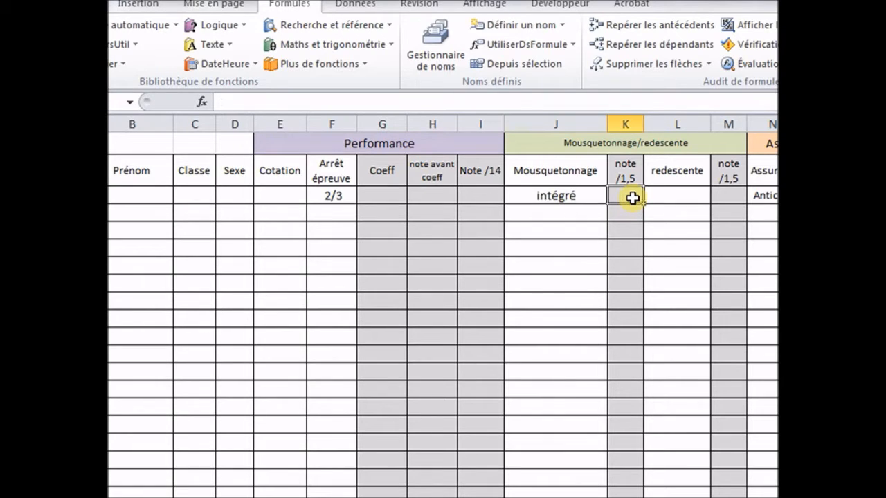
left_click(279, 100)
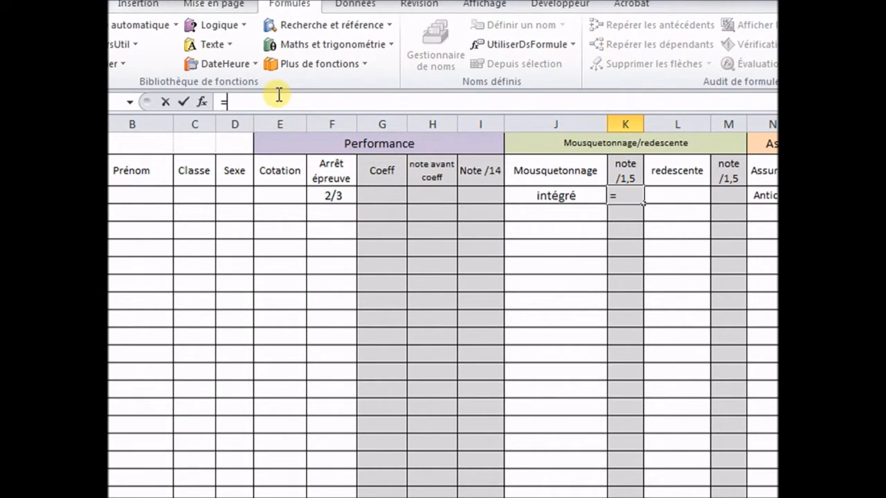
type("=")
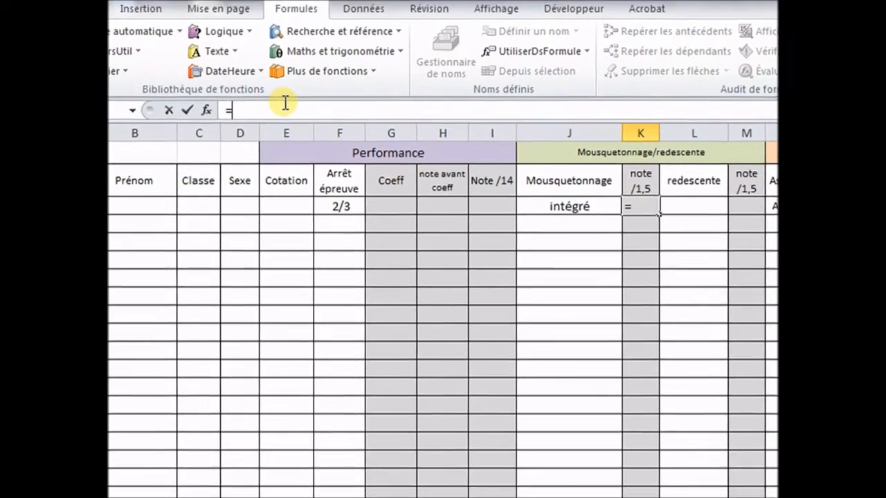
type("index")
type("(")
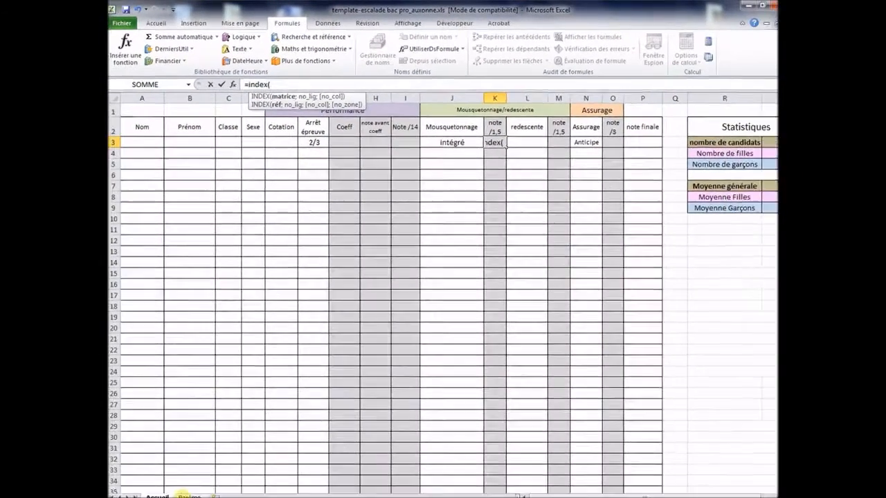
left_click(161, 497)
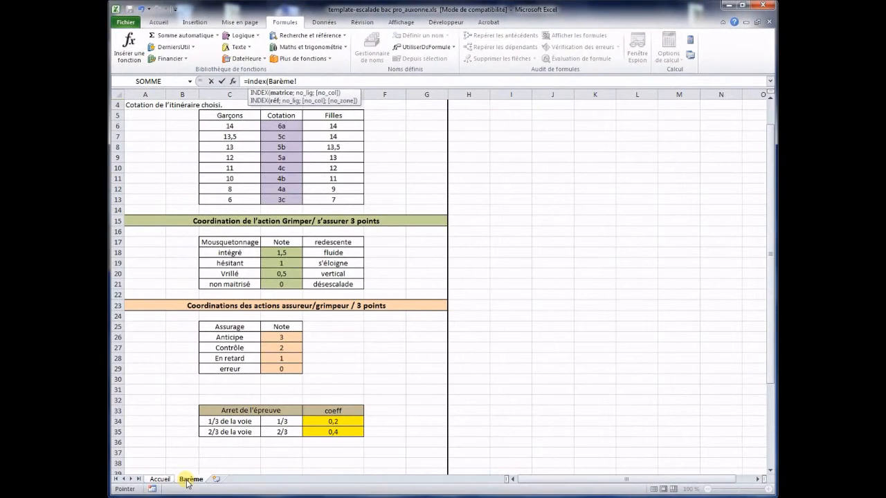
left_click_drag(285, 251, 285, 283)
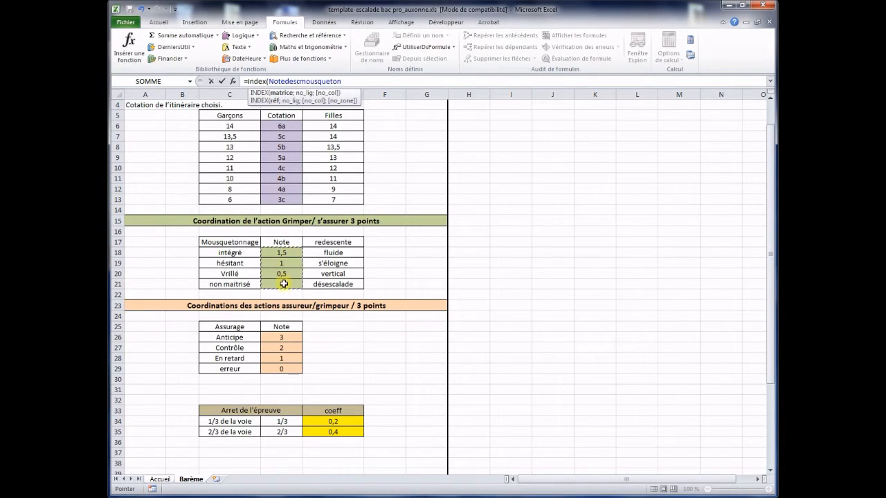
Complete the K3 formula with a nested EQUIV looking up Accueil!J3 in the mousqueton range, with match type 0.
type(";equiv(")
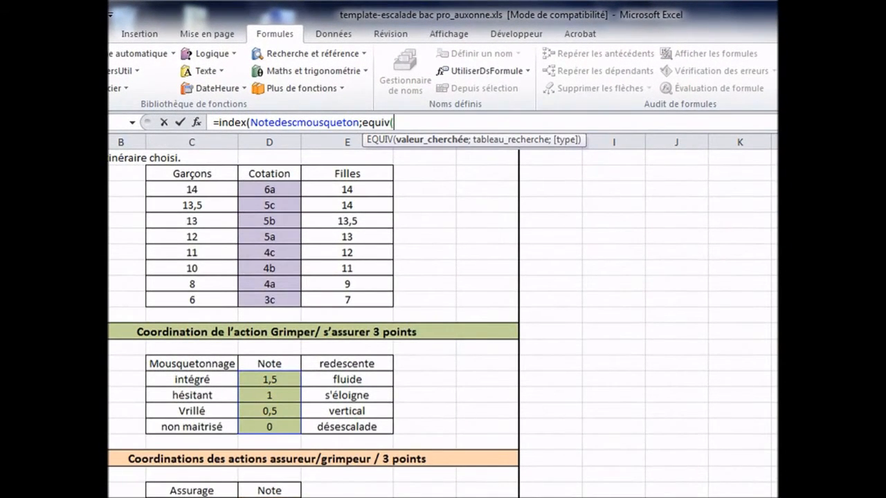
left_click(256, 497)
left_click(523, 208)
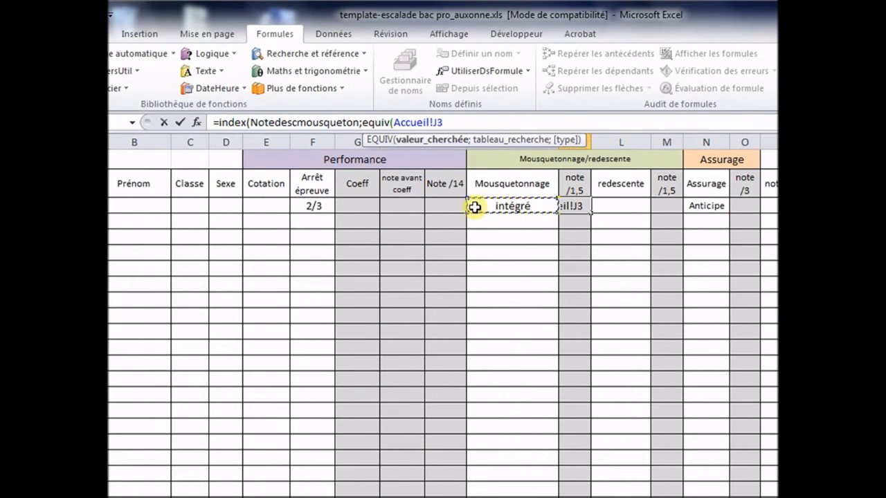
type(";")
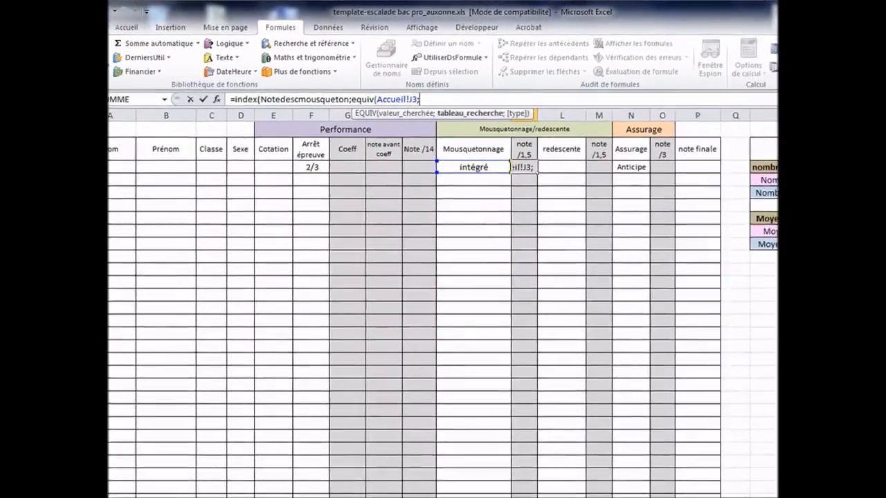
left_click(191, 478)
left_click(228, 252)
left_click_drag(228, 252, 232, 283)
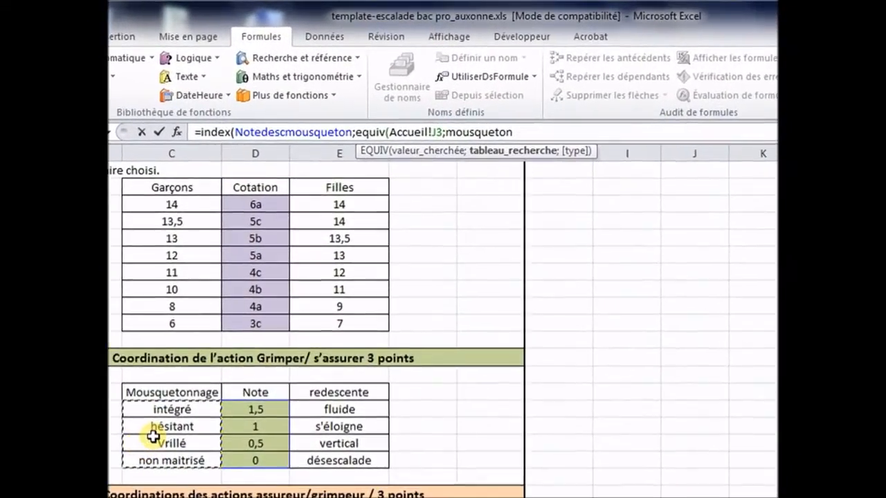
type(";")
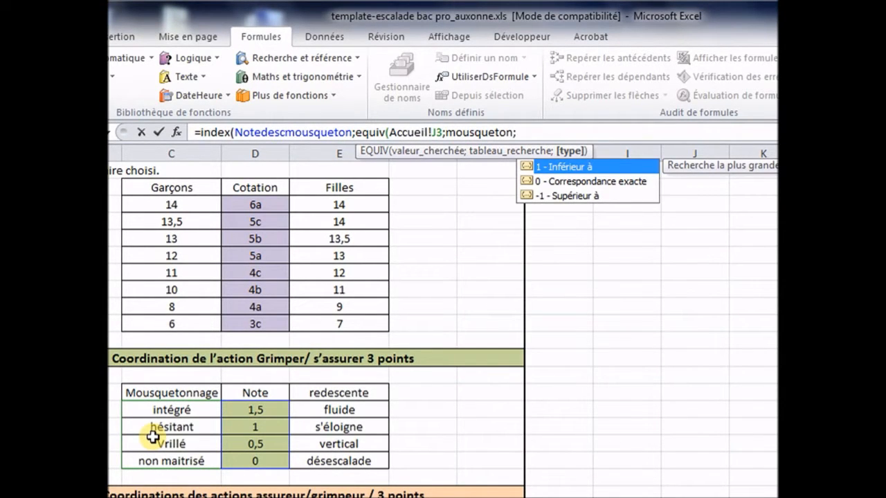
type("0))")
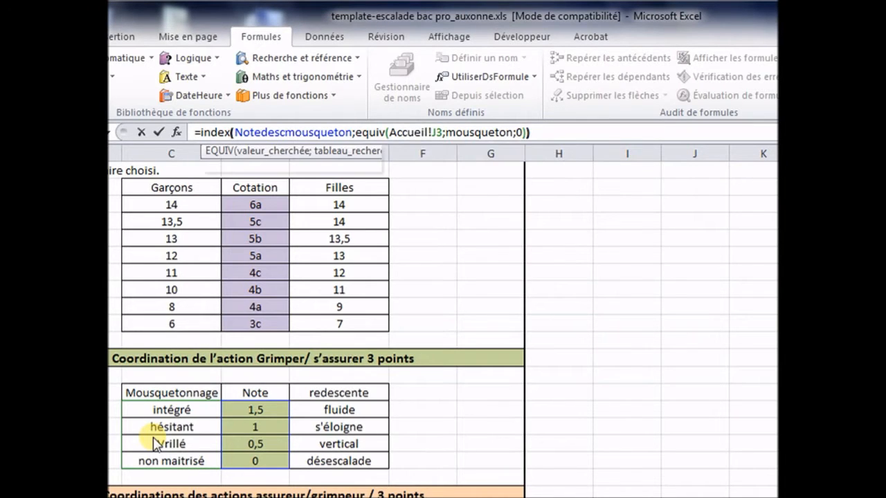
key("Return")
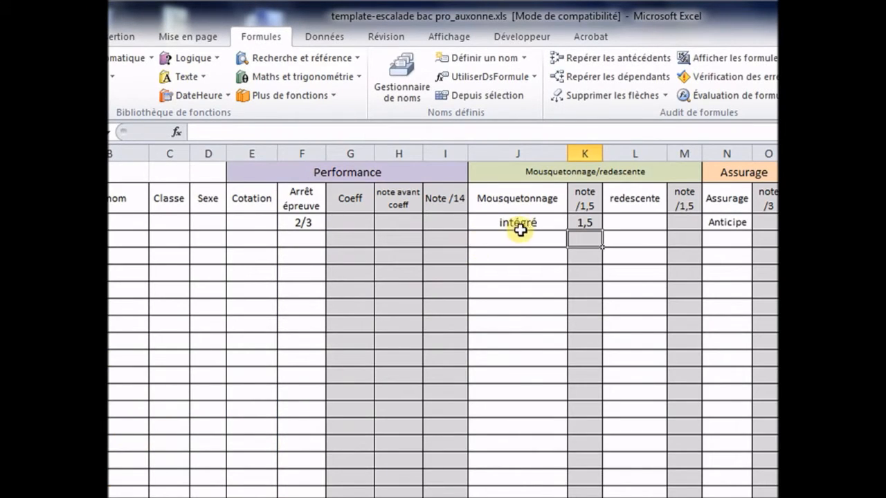
Test the K3 formula by setting the Mousquetonnage choice in J3 to hésitant, Vrillé and finally non maitrisé.
left_click(587, 223)
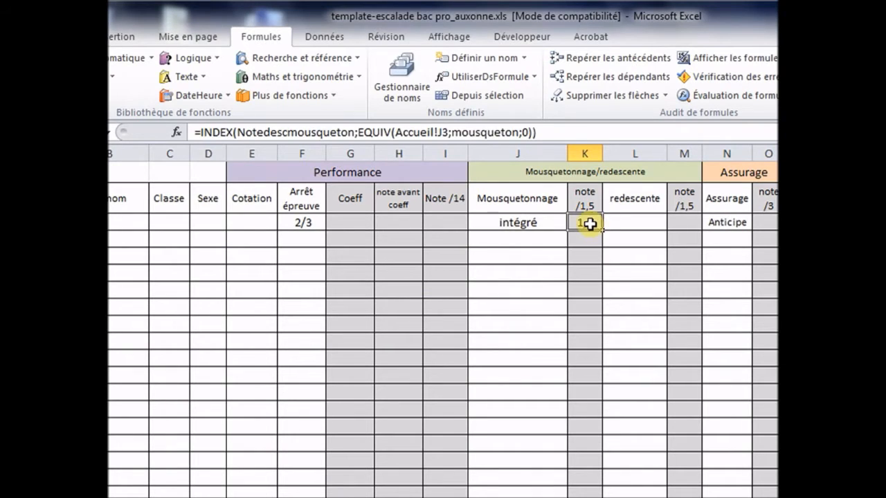
left_click(548, 223)
left_click(574, 222)
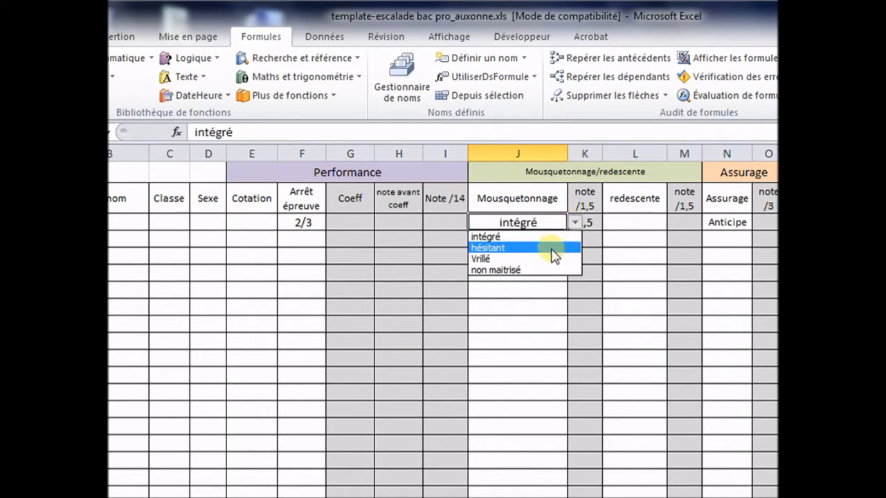
left_click(553, 247)
left_click(593, 222)
left_click(557, 223)
left_click(574, 222)
left_click(557, 258)
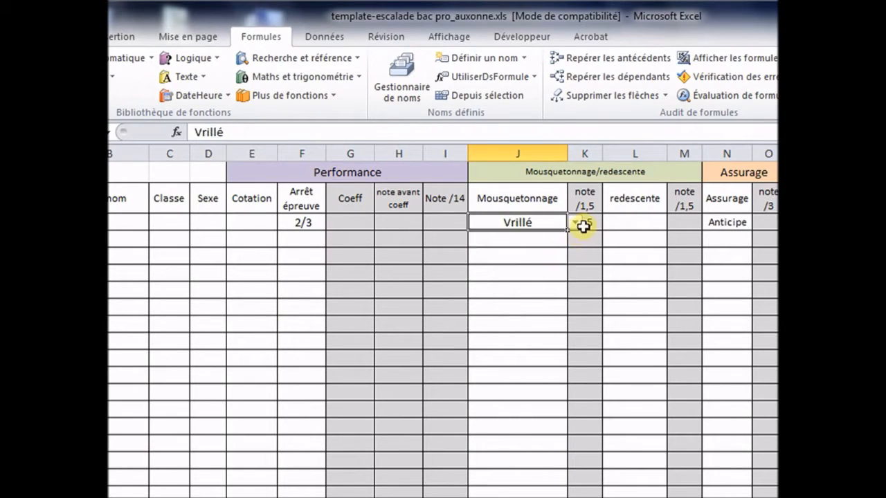
left_click(575, 222)
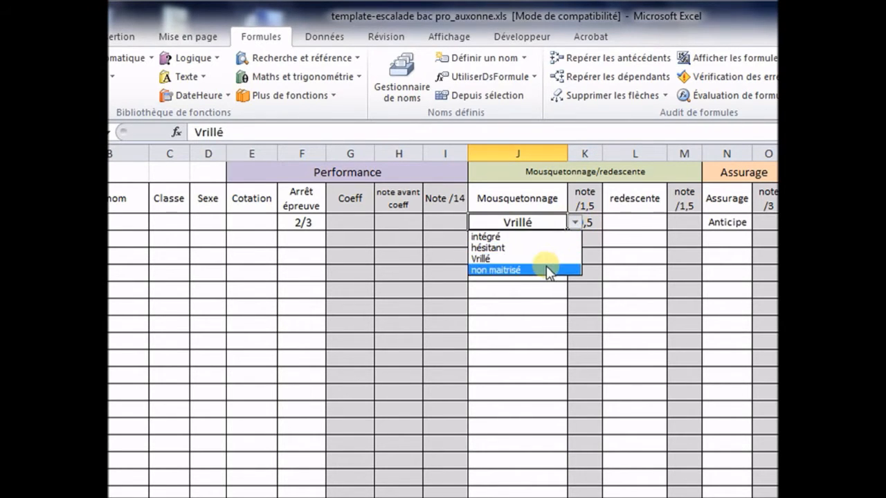
left_click(546, 270)
left_click(592, 223)
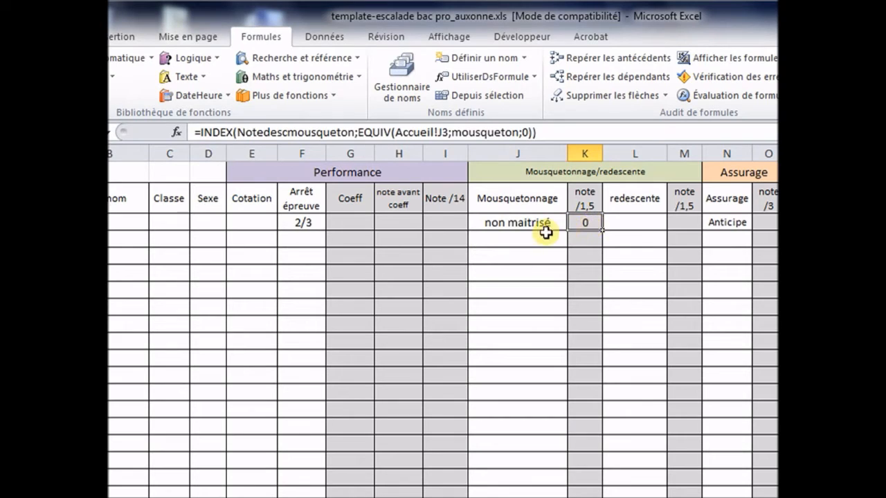
Start an INDEX formula in M3 for the redescente note, using the Notedescmousqueton range on Barème as its array.
left_click(672, 222)
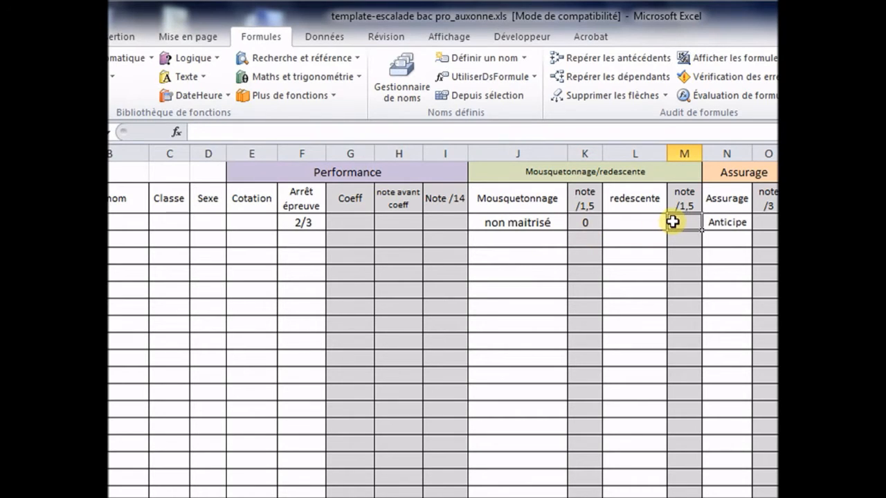
left_click(268, 129)
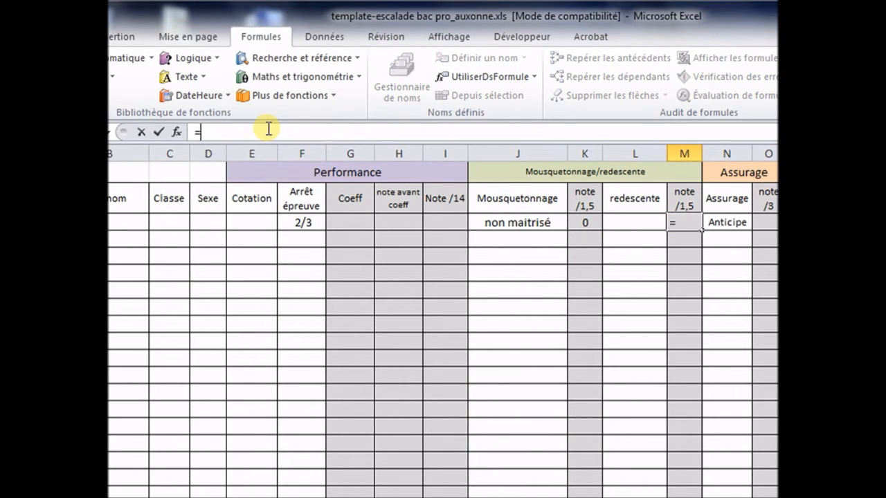
type("=ine")
key("BackSpace")
type("des")
key("BackSpace")
type("x(")
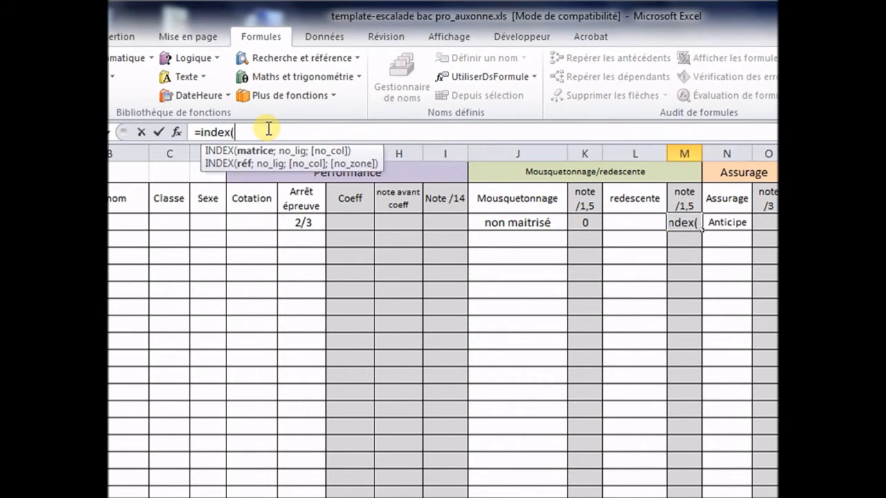
left_click(207, 497)
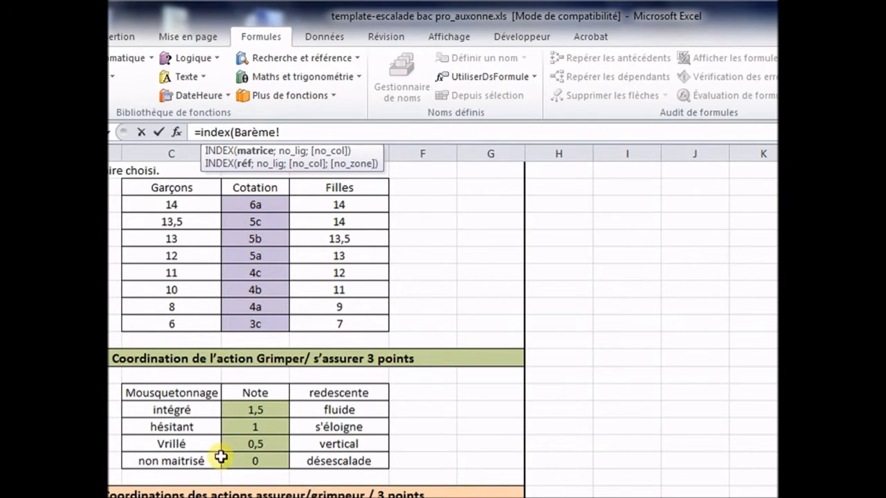
left_click_drag(256, 408, 263, 459)
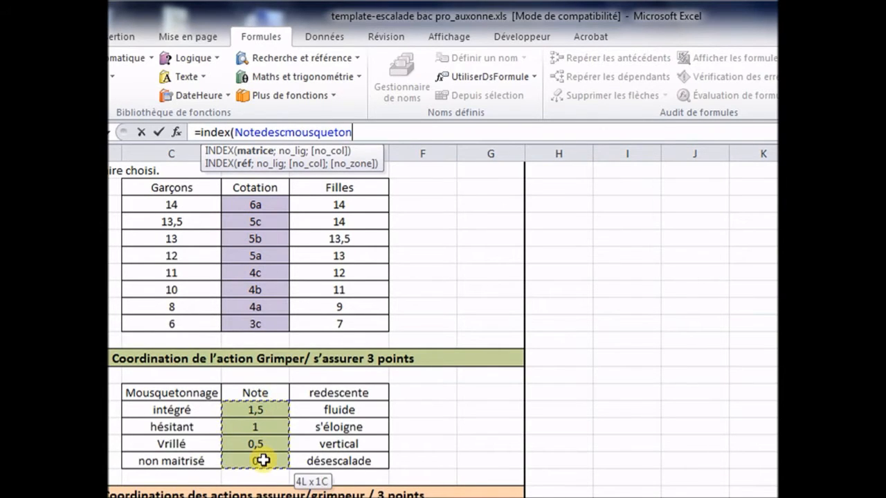
Complete the M3 formula with a nested EQUIV looking up Accueil!L3 in the descente range, with match type 0.
type(";equiv(")
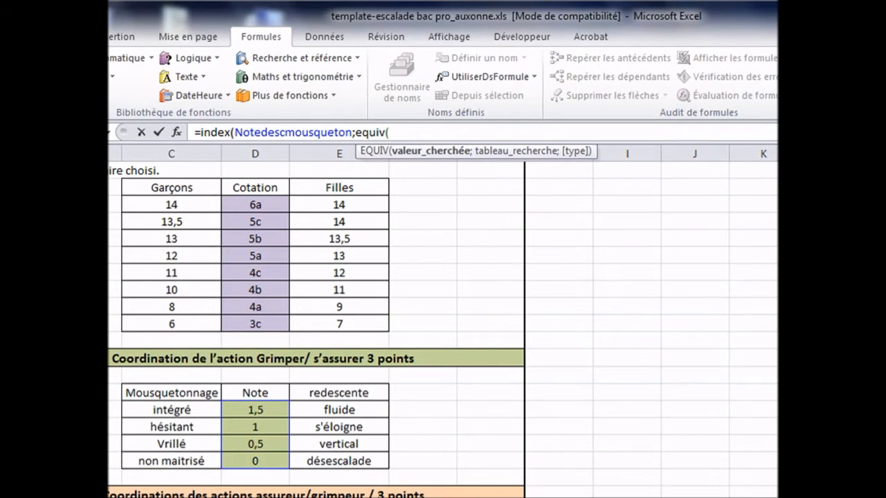
left_click(298, 497)
left_click(645, 222)
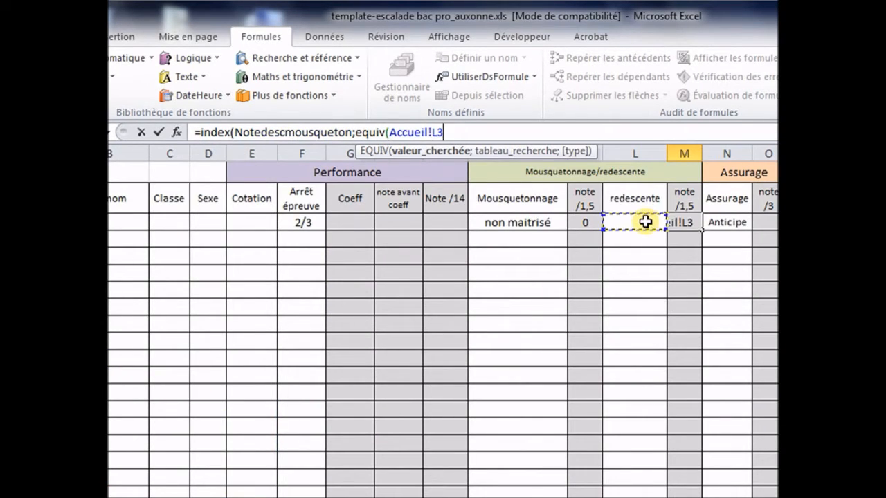
type(";")
left_click(325, 496)
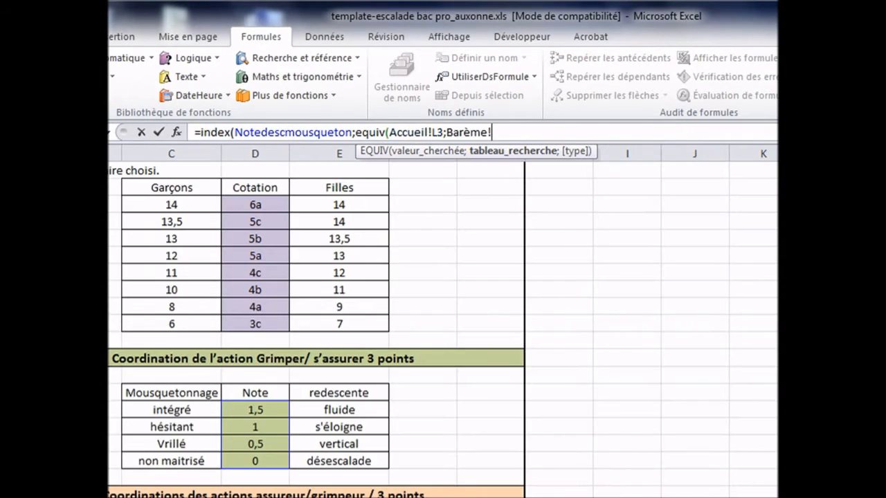
left_click(276, 497)
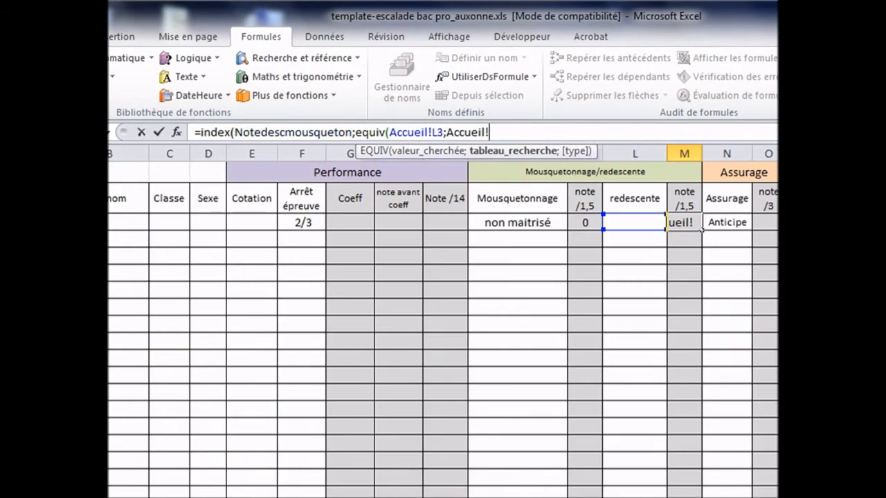
left_click(326, 497)
left_click_drag(346, 411, 355, 458)
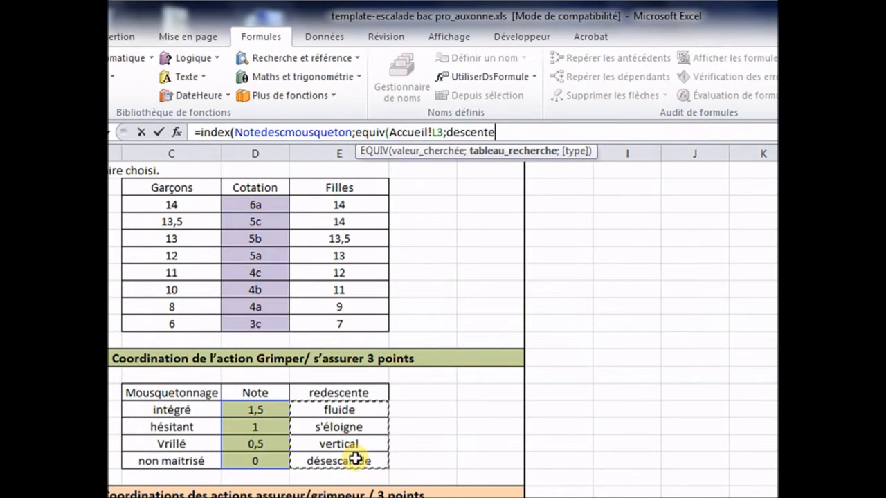
type(";")
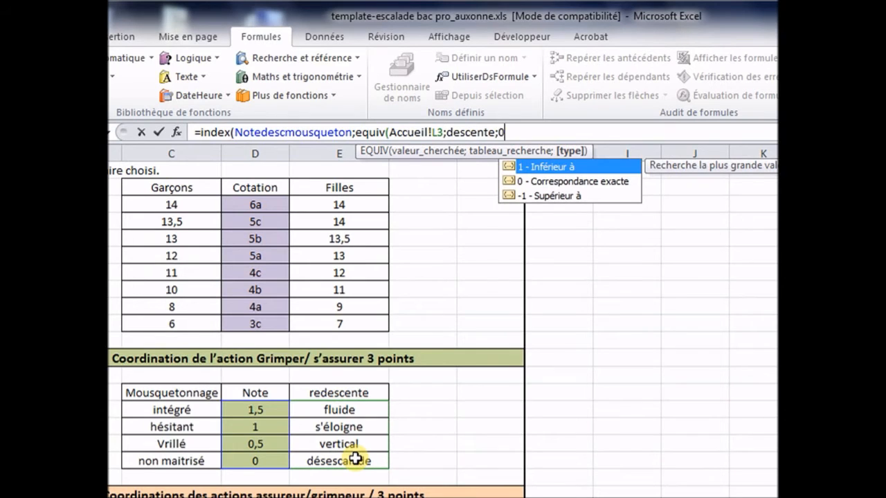
type("0))")
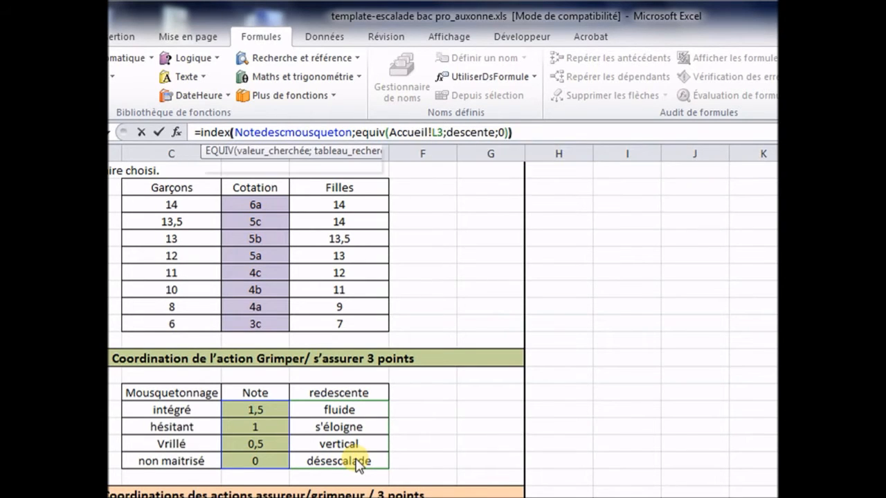
key("Return")
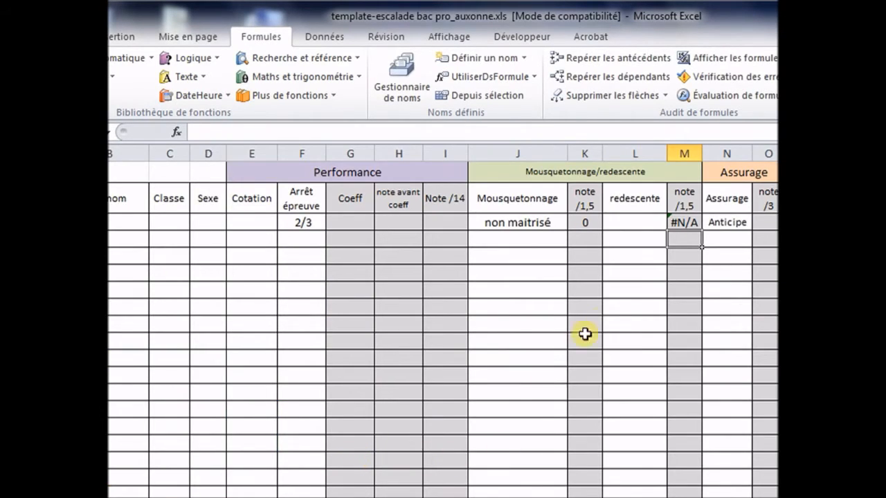
Test the M3 formula by choosing fluide as the redescente in L3, and clear L3 again.
left_click(655, 223)
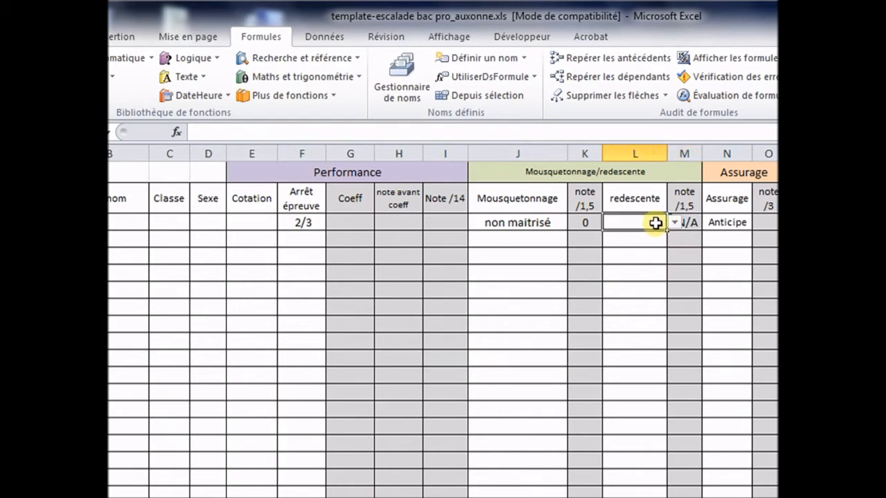
left_click(673, 222)
left_click(658, 236)
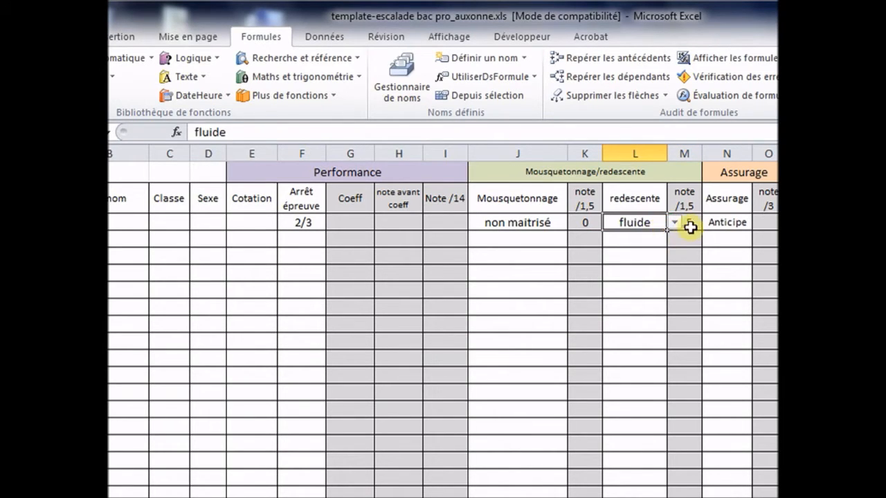
left_click(675, 251)
left_click(648, 223)
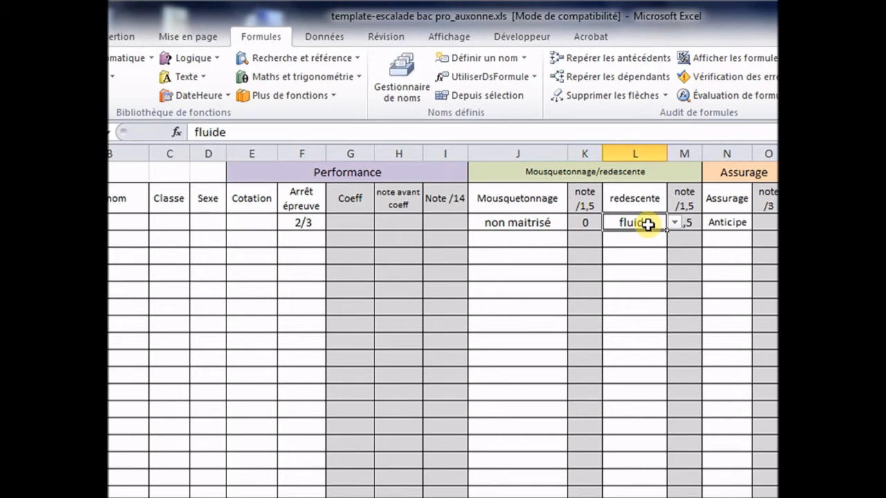
key("Delete")
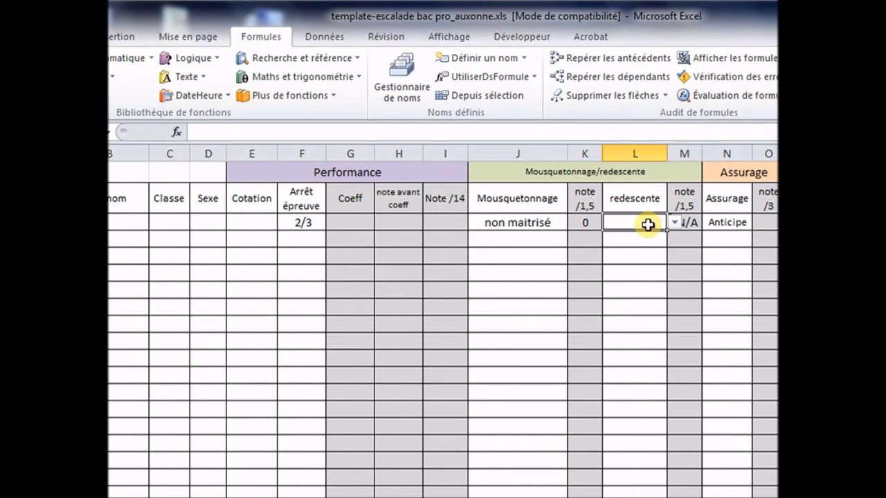
left_click(713, 242)
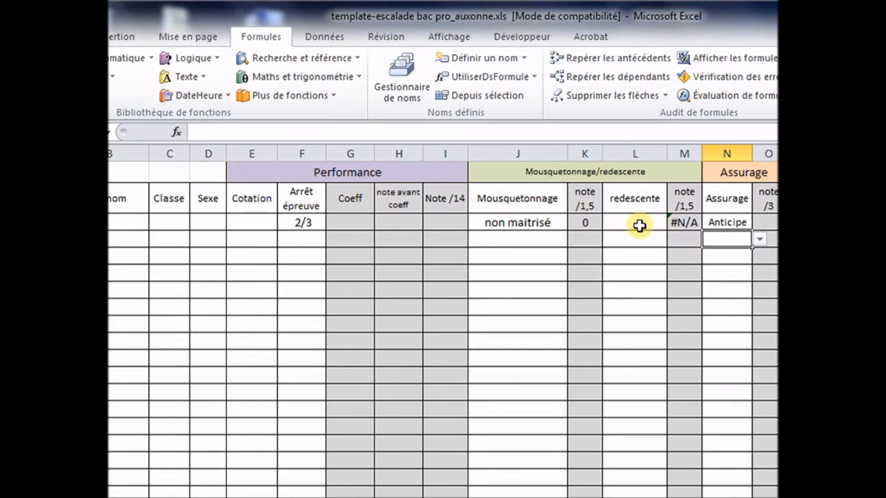
Wrap the M3 INDEX formula in SIERREUR with an empty string "" as the value if error.
left_click(692, 223)
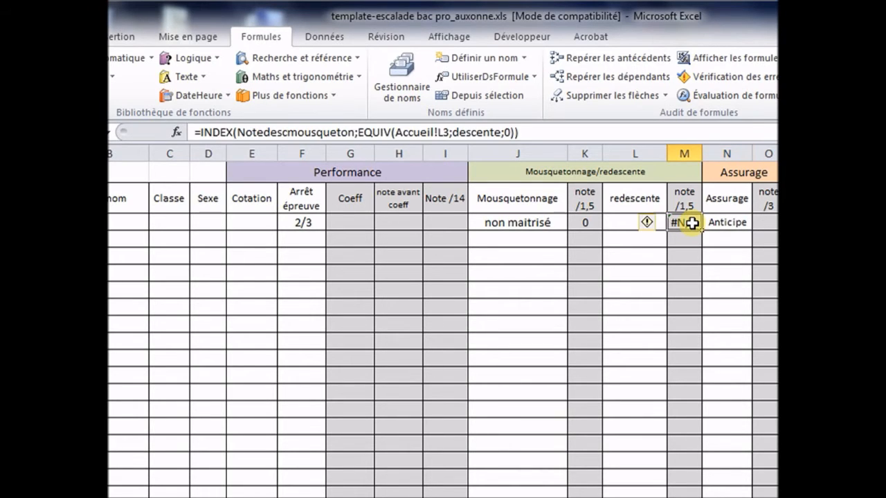
left_click(202, 130)
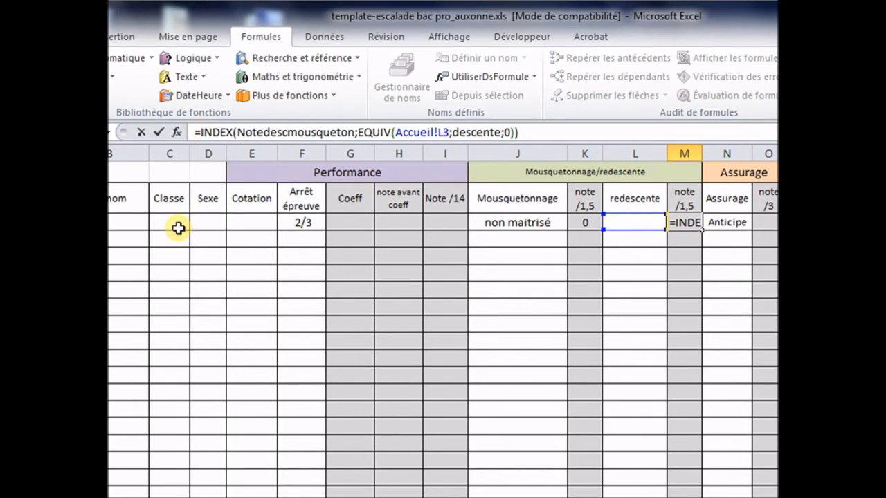
type("sie")
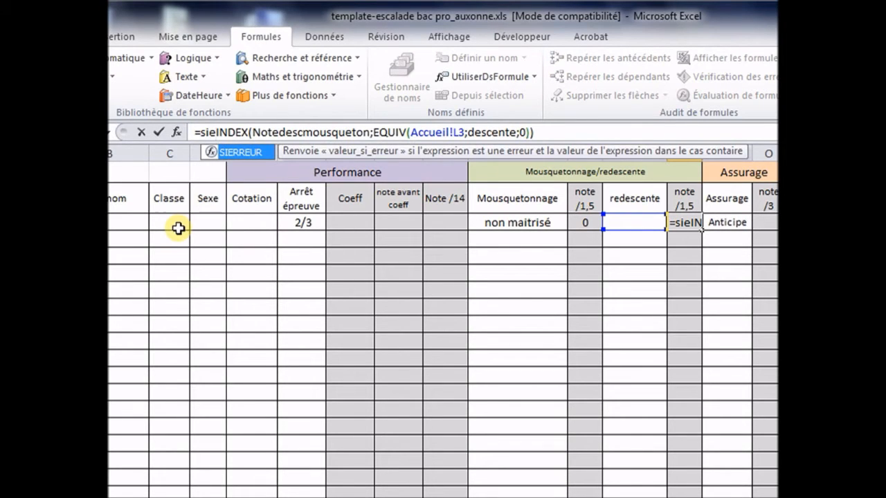
double_click(251, 153)
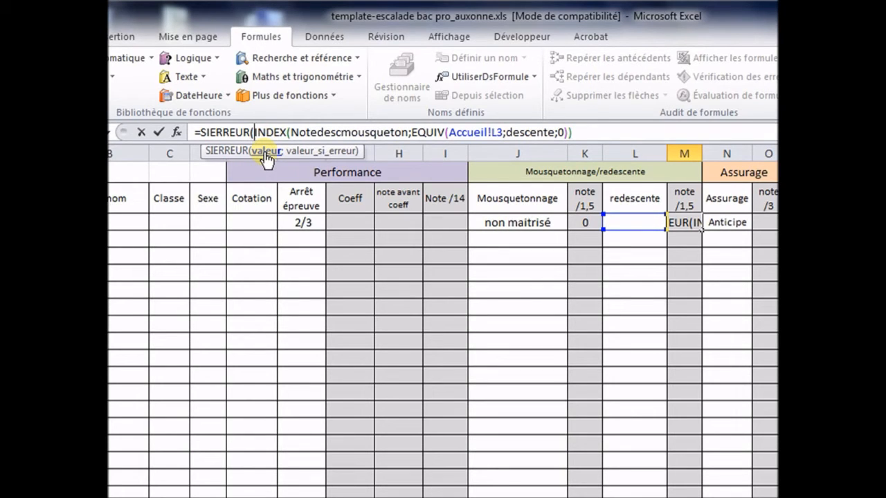
left_click(576, 131)
key("BackSpace")
type(");")
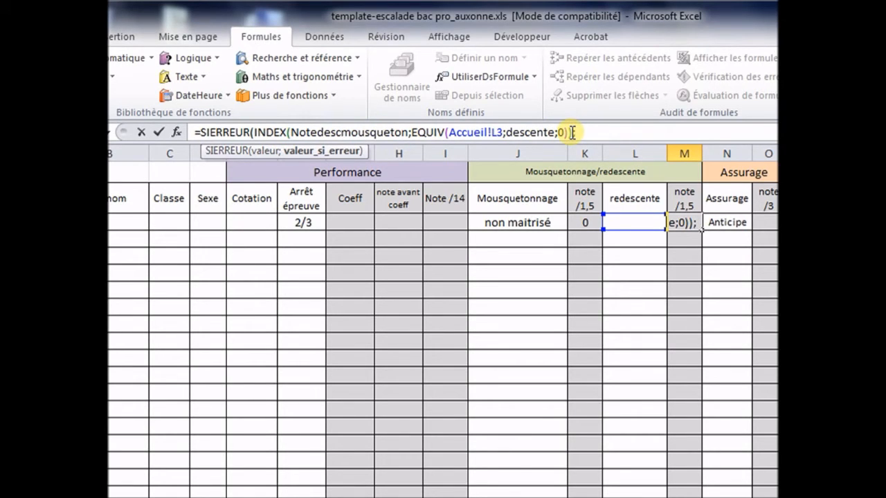
type("\"\")")
key("Return")
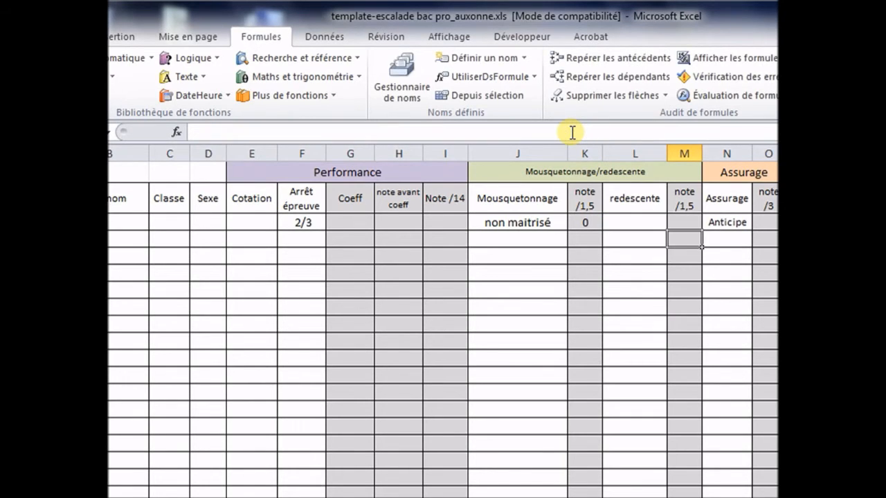
left_click(693, 221)
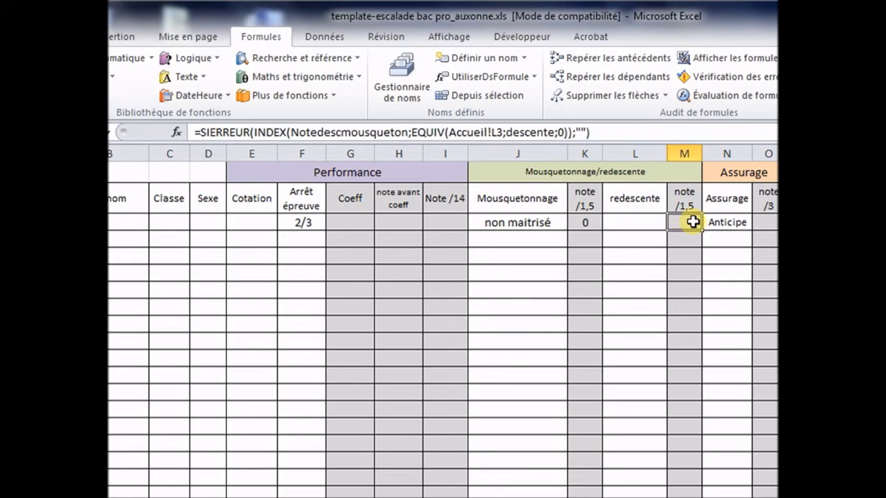
Wrap the K3 INDEX formula in SIERREUR with an empty string "" as the value if error.
left_click(598, 221)
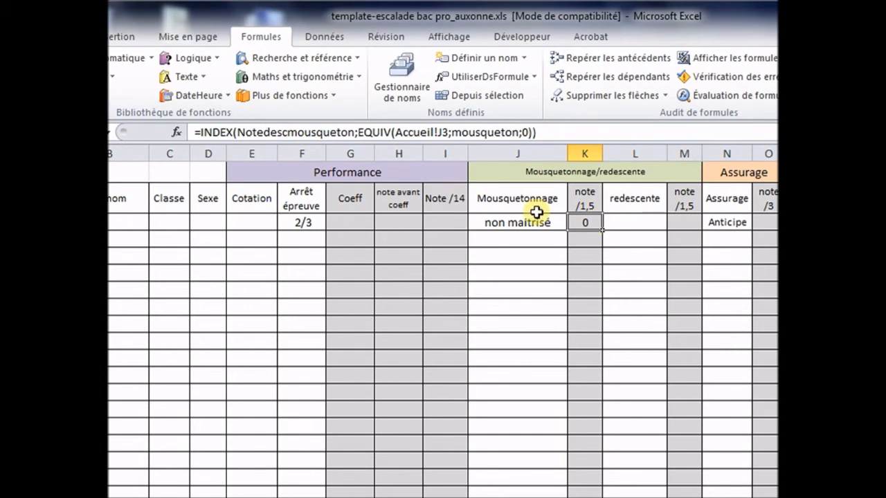
left_click(197, 132)
type("sierreu")
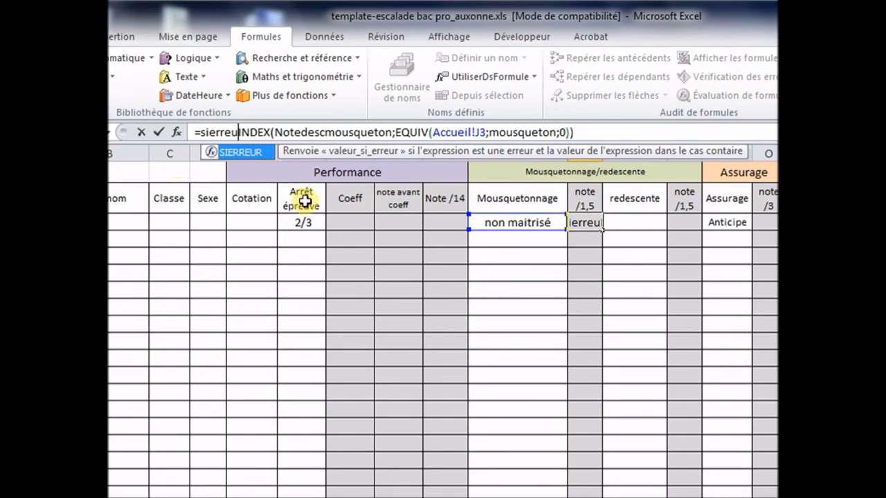
double_click(261, 152)
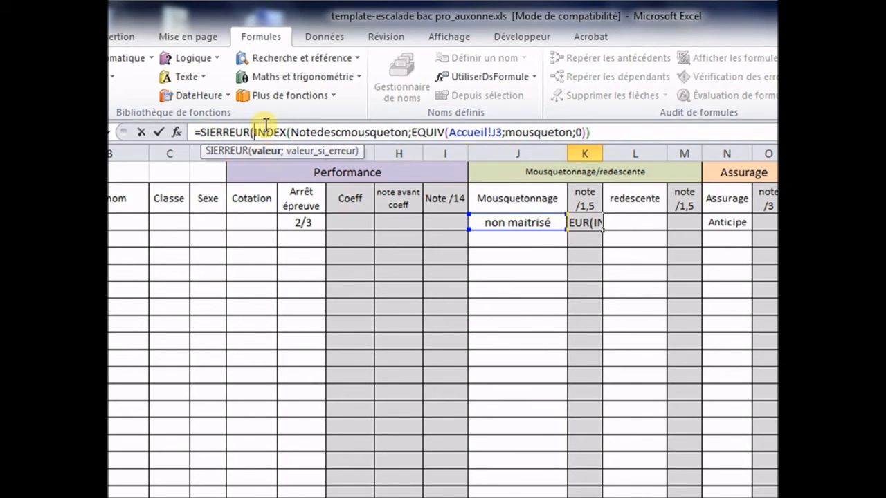
left_click(603, 128)
type(";\"\")")
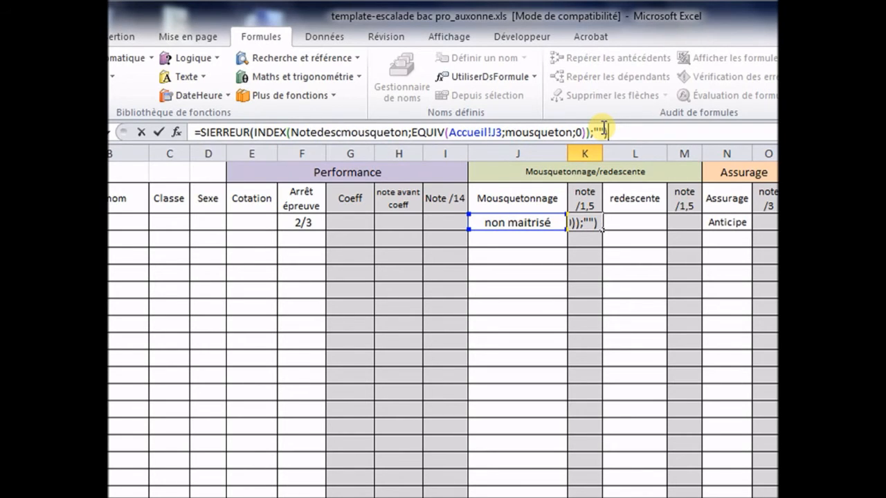
Set the K3 error value to "toto" and clear the Mousquetonnage choice in J3 to test it.
left_click(600, 129)
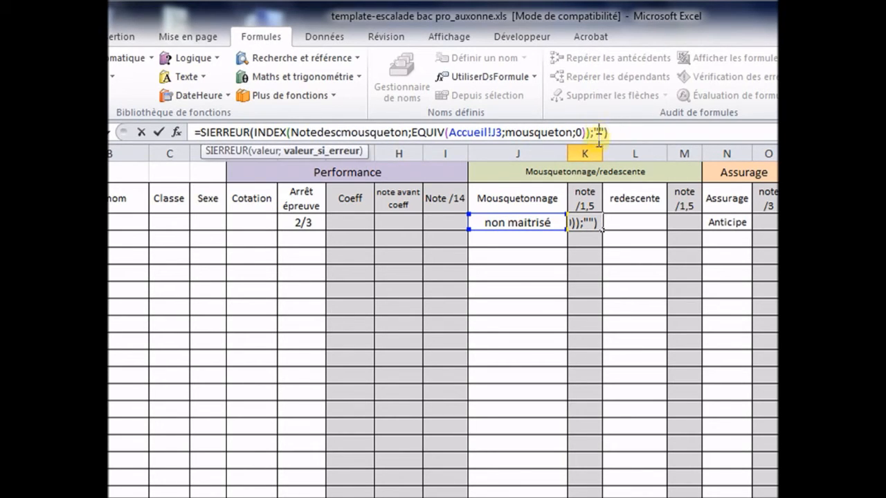
type("toto")
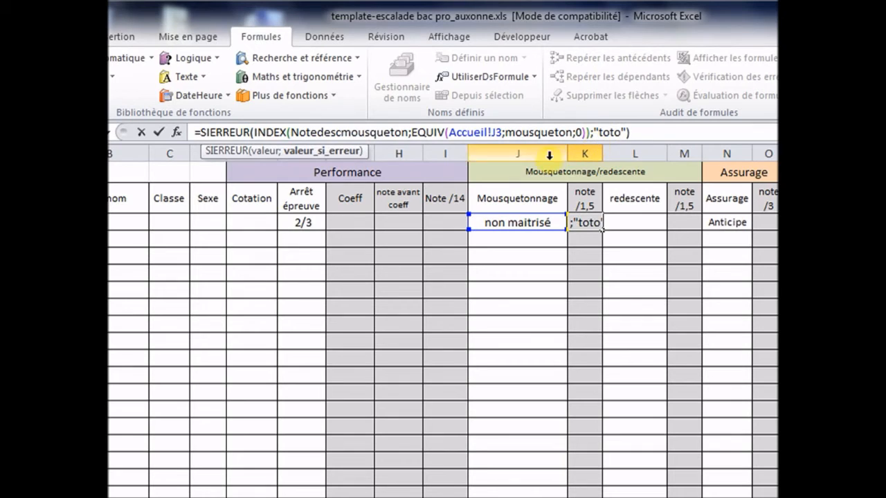
left_click(160, 131)
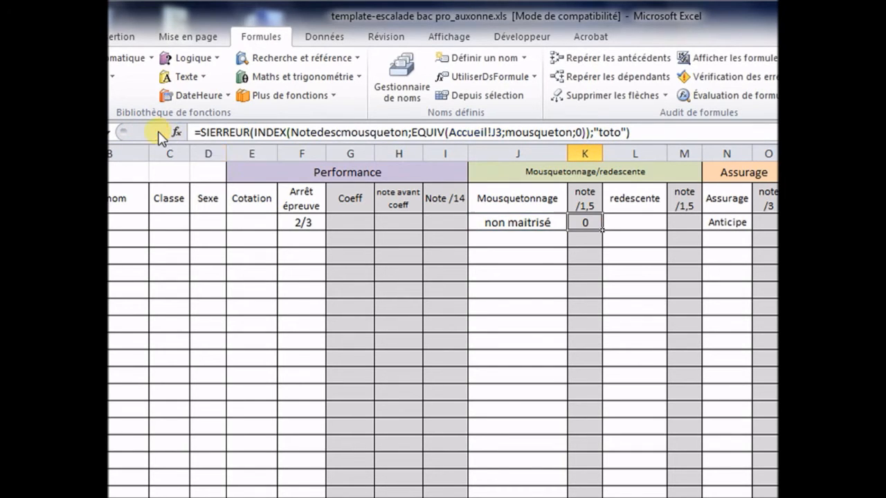
left_click(551, 224)
key("Delete")
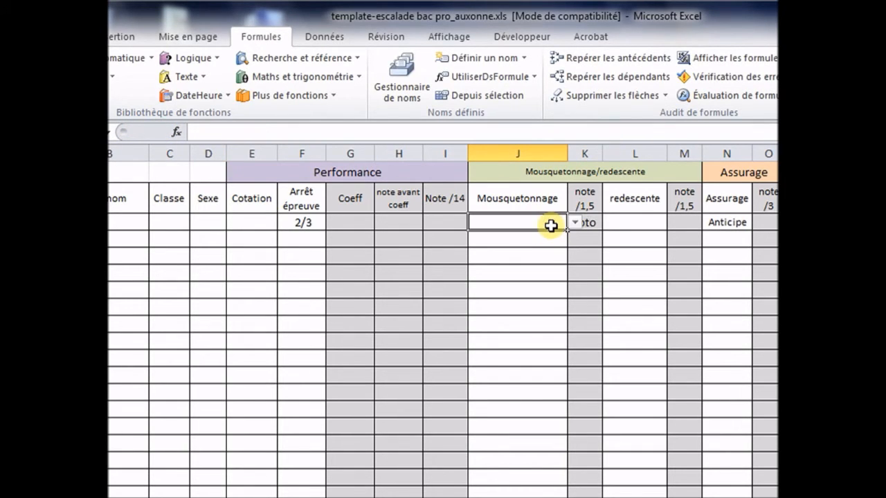
left_click(611, 239)
left_click(590, 223)
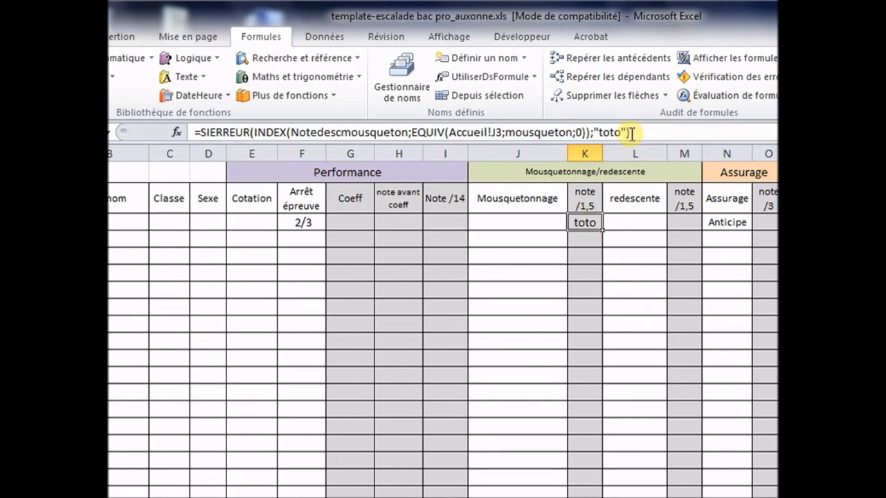
Remove toto from the K3 formula so that its error value is an empty string.
double_click(606, 133)
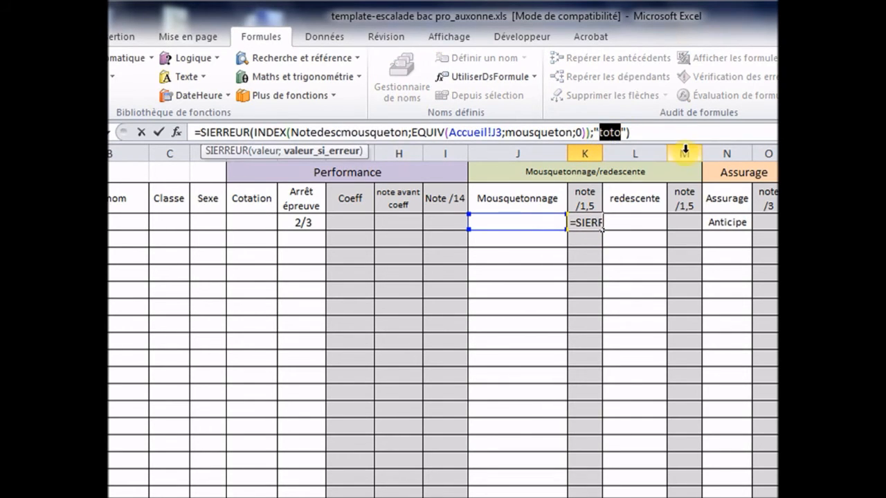
key("BackSpace")
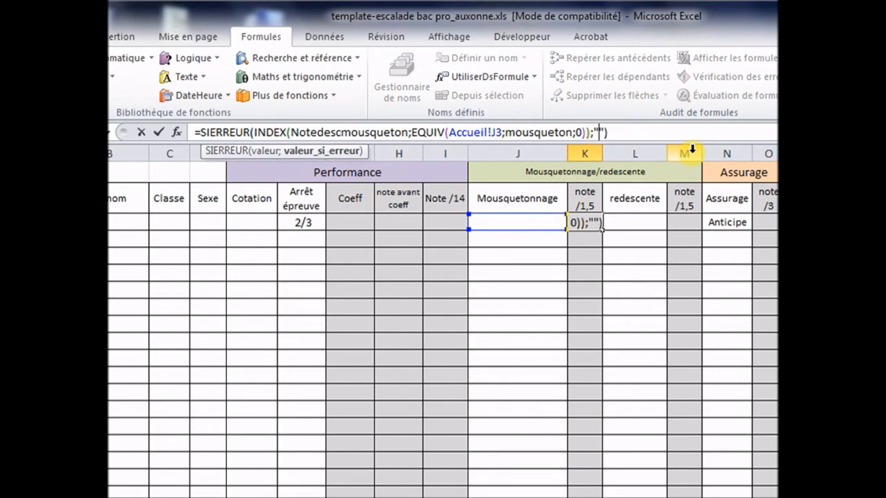
left_click(158, 131)
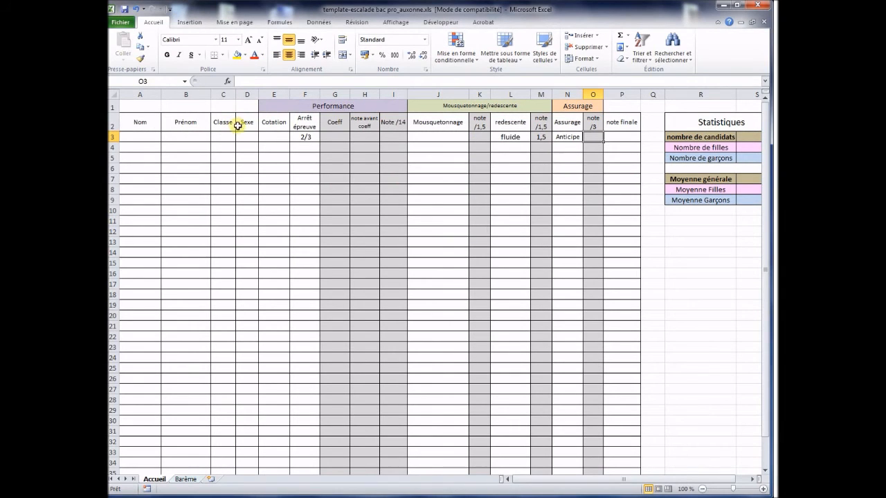
Start an INDEX formula in O3 for the Assurage note, using the Noteassurage range on Barème as its array.
double_click(589, 137)
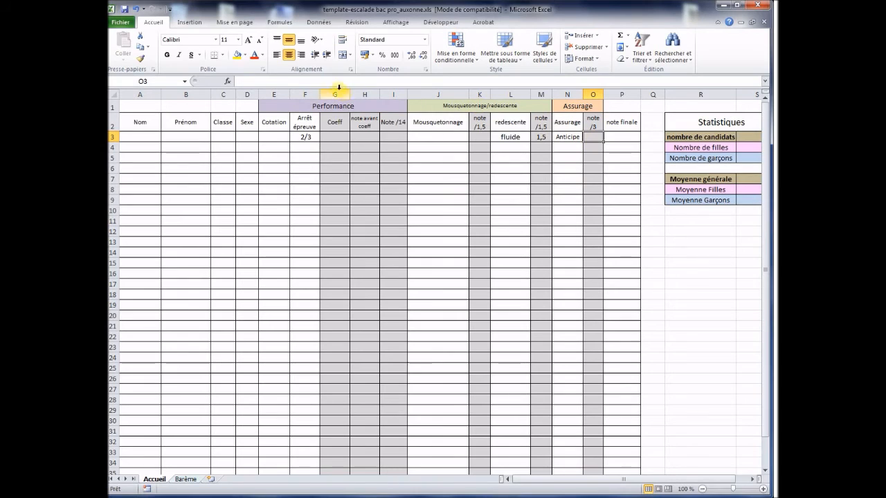
type("=ind")
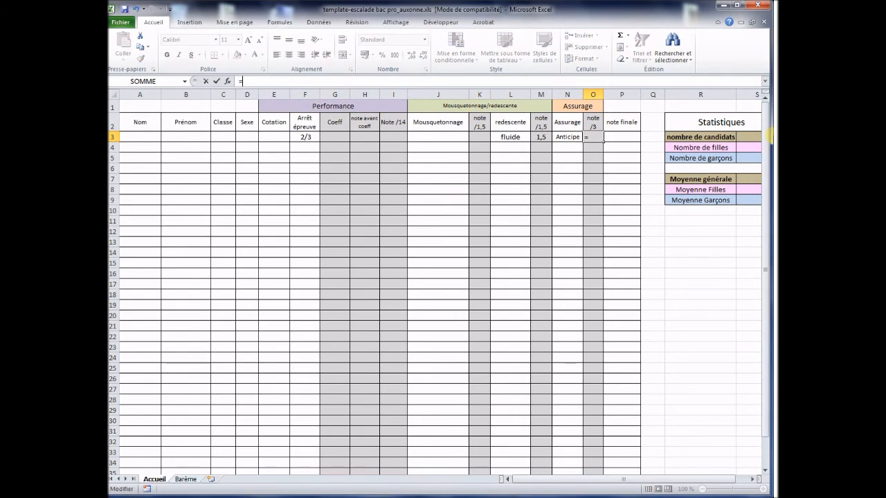
type("e")
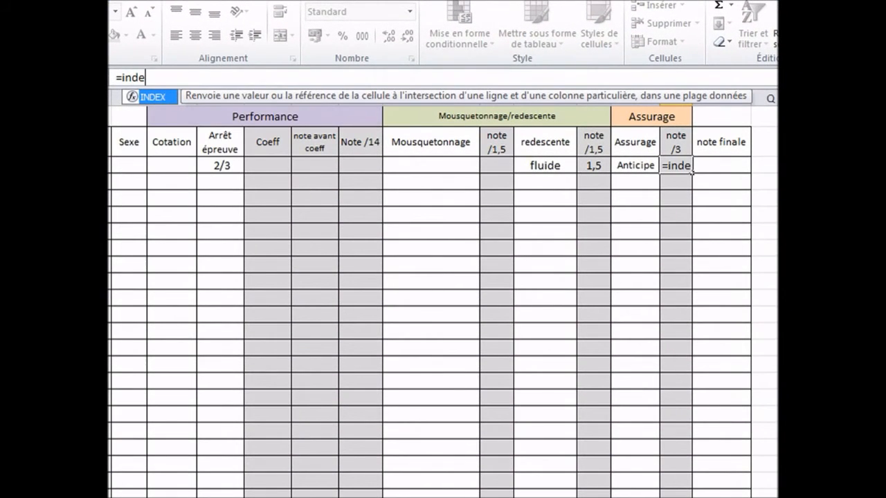
type("x'")
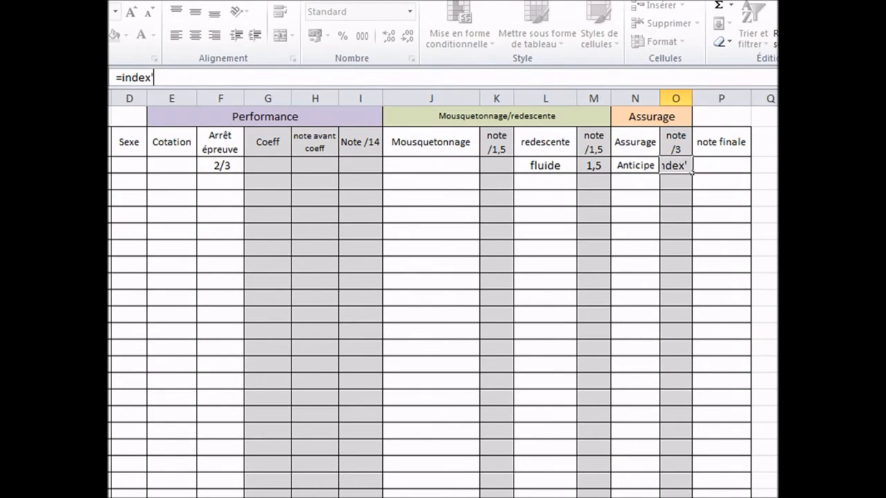
key("BackSpace")
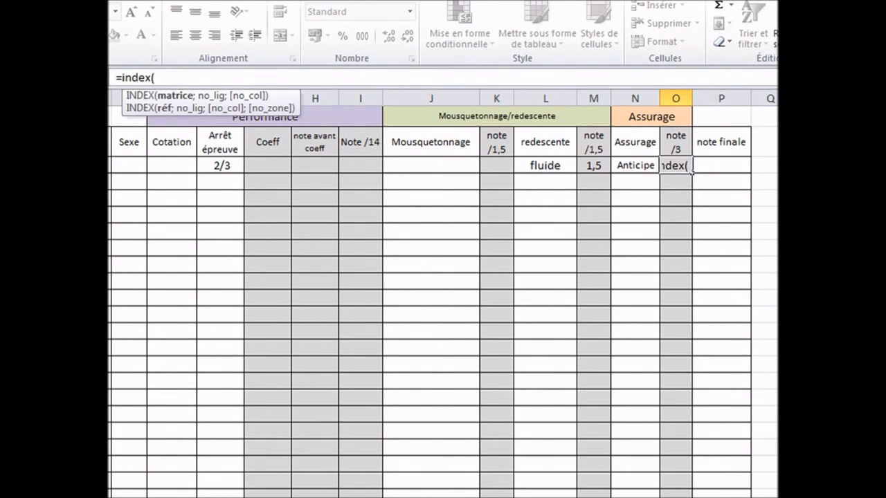
key("ctrl+Page_Down")
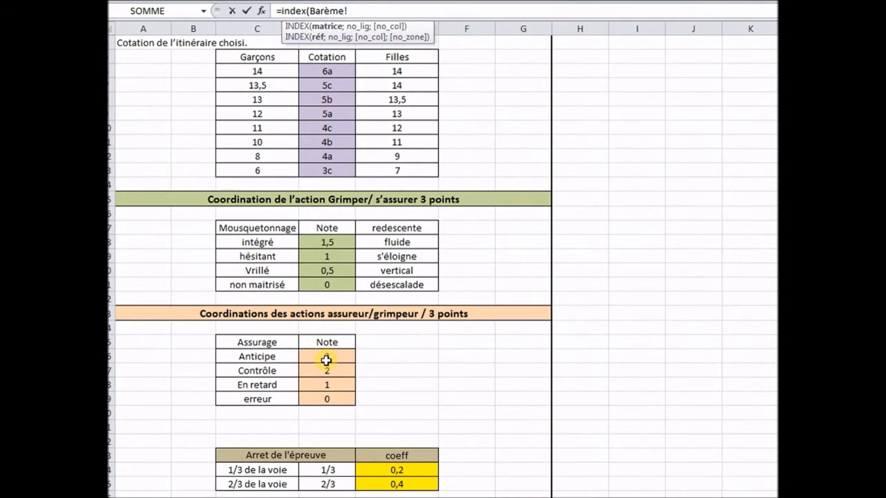
left_click_drag(327, 356, 328, 400)
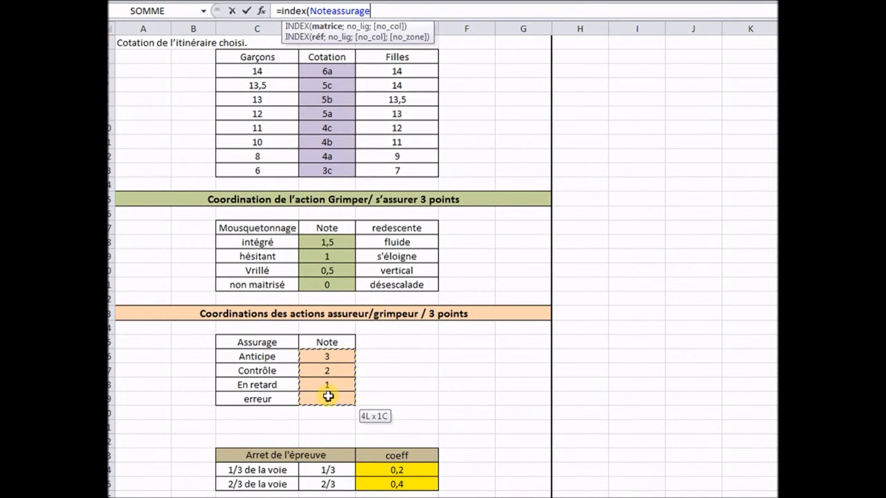
type(";")
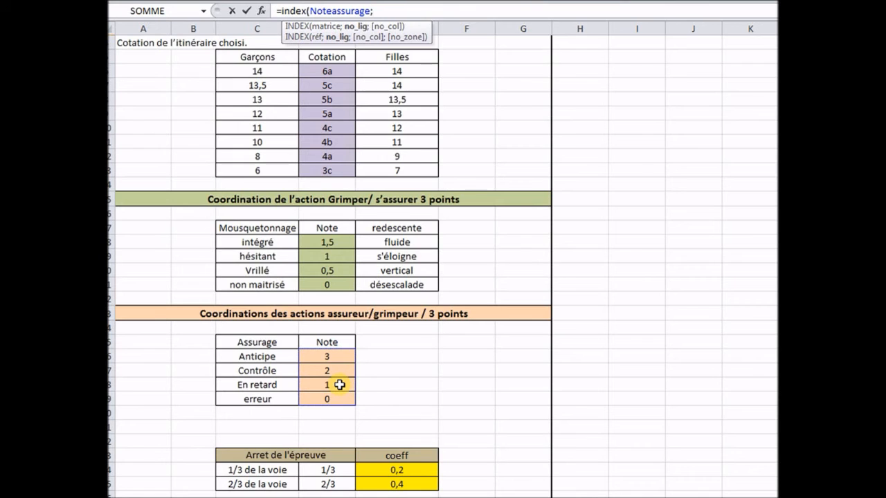
Complete the INDEX row argument with an EQUIV that looks up Accueil cell N3 in the assurage range with exact match 0.
type("equiv(Barème!A39")
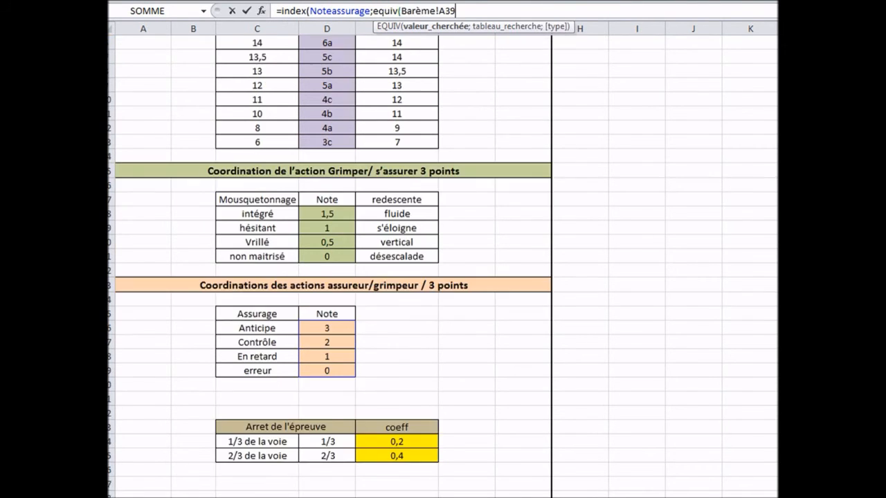
key("ctrl+Page_Up")
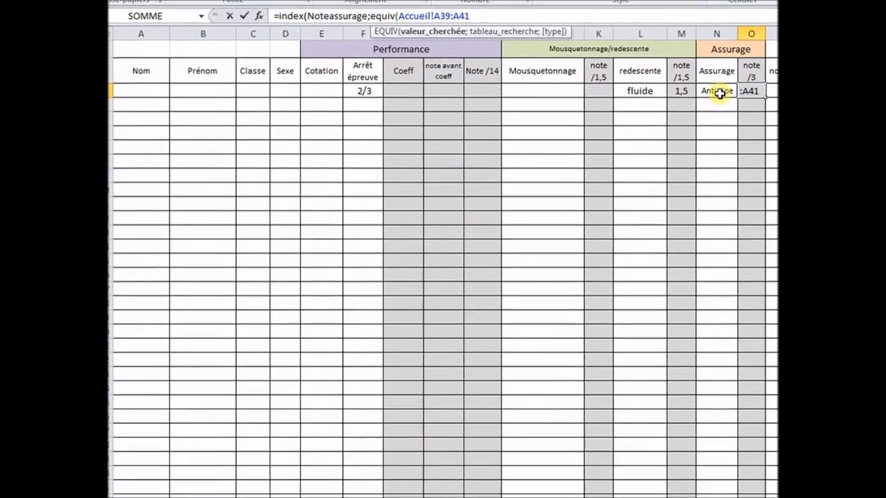
left_click(726, 87)
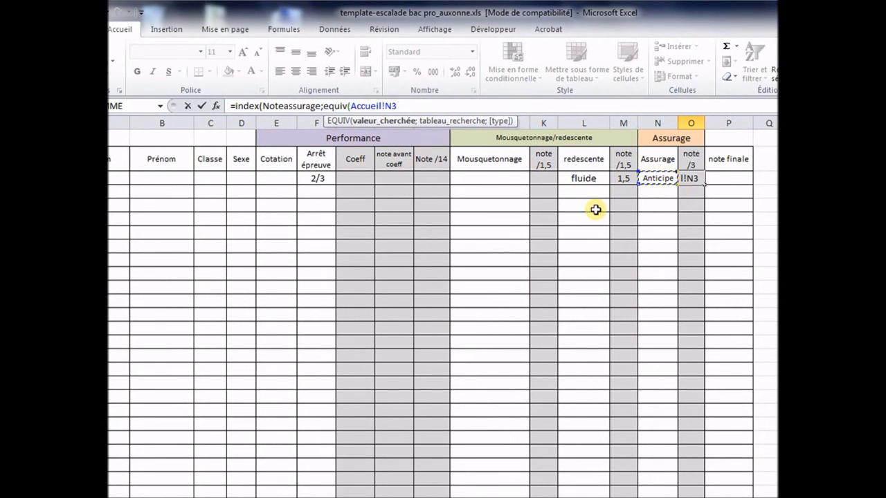
type(";")
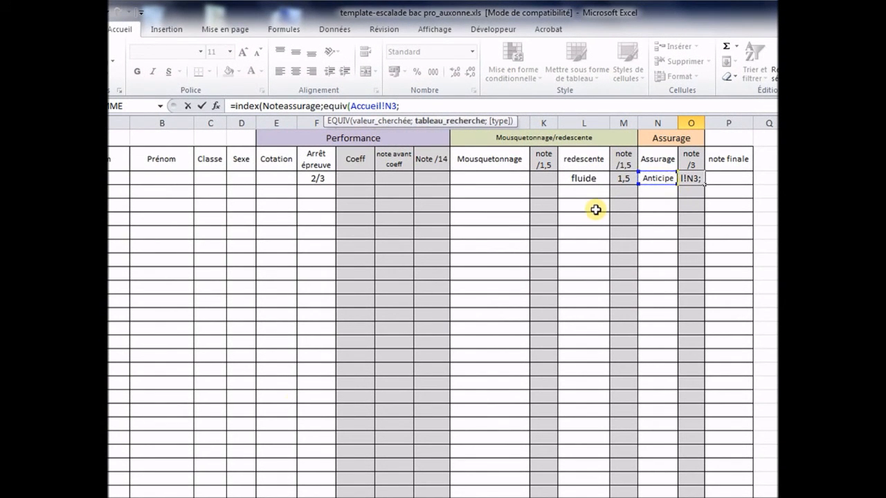
key("ctrl+Page_Down")
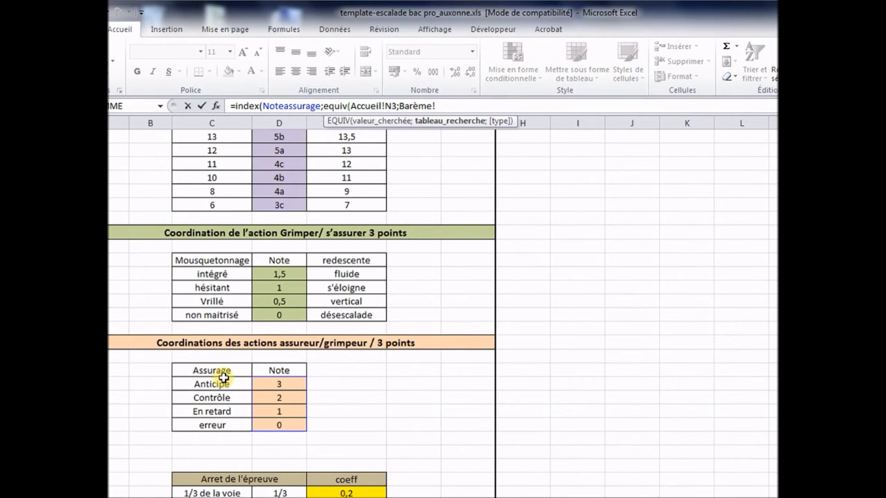
left_click_drag(218, 382, 224, 424)
type(";0")
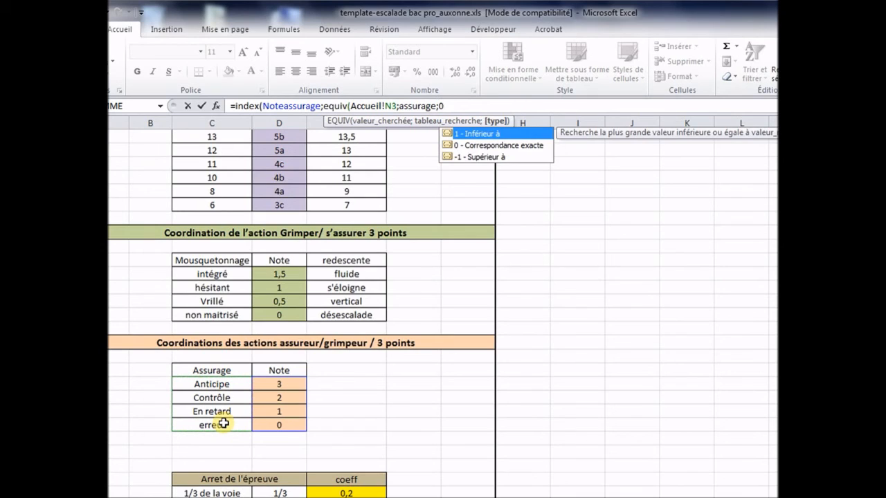
type("))")
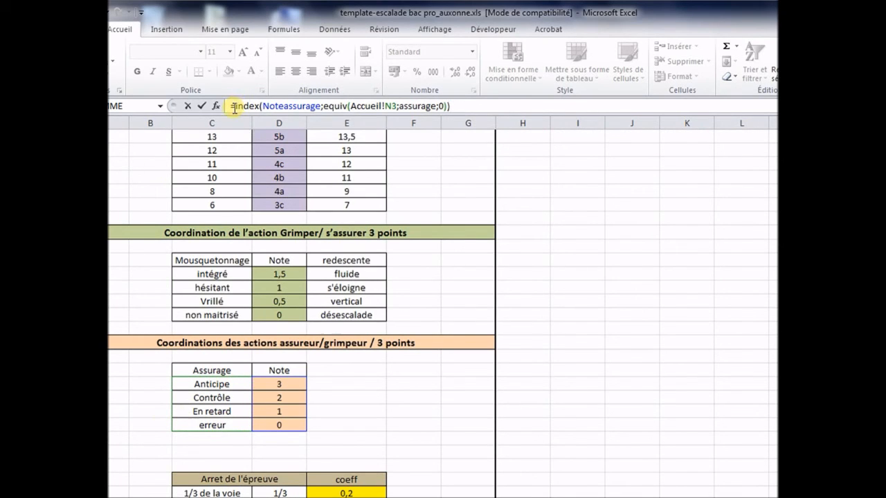
Wrap the O3 INDEX formula in SIERREUR with an empty string "" as the value if error and validate it.
type("sierr")
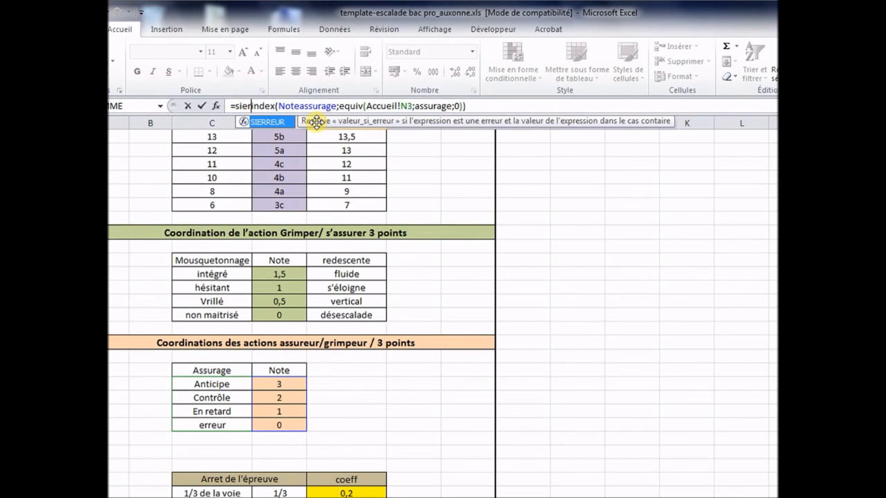
double_click(268, 122)
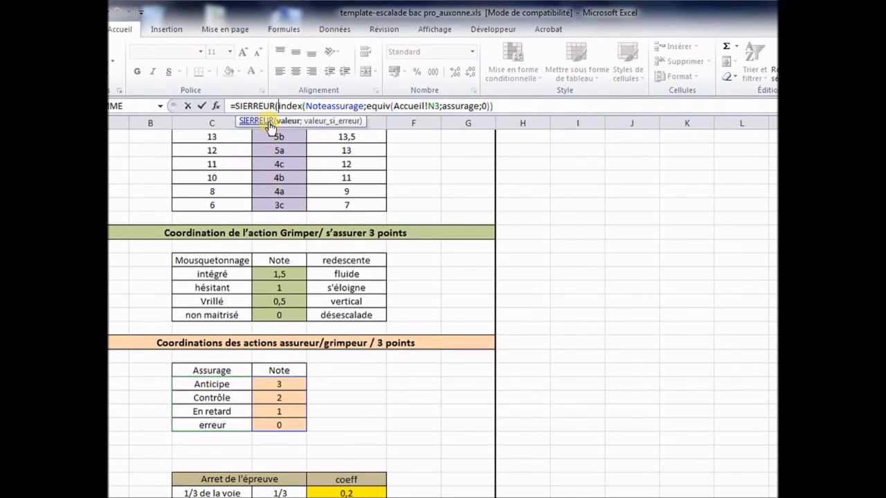
left_click(495, 110)
type(";")
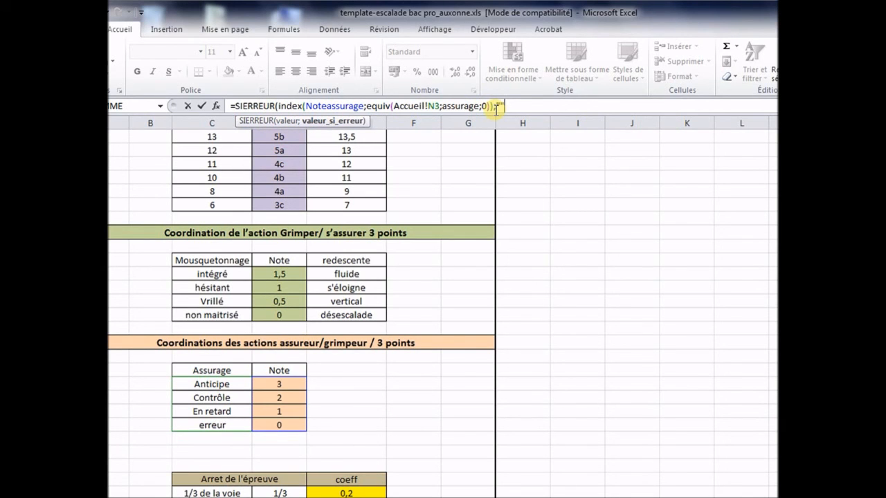
type("\"\")")
key("Return")
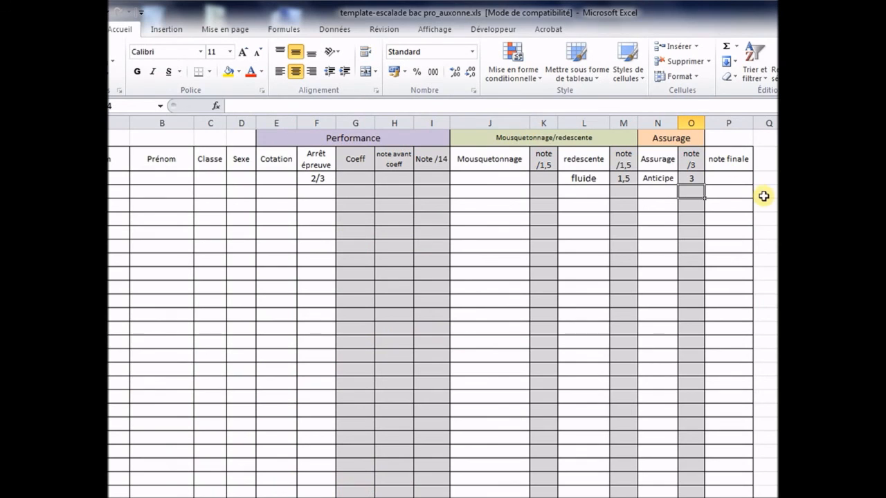
Test the Assurage note formula by choosing Contrôle in N3, and reopen the list of choices.
left_click(659, 178)
left_click(682, 179)
left_click(668, 198)
left_click(683, 178)
left_click(662, 199)
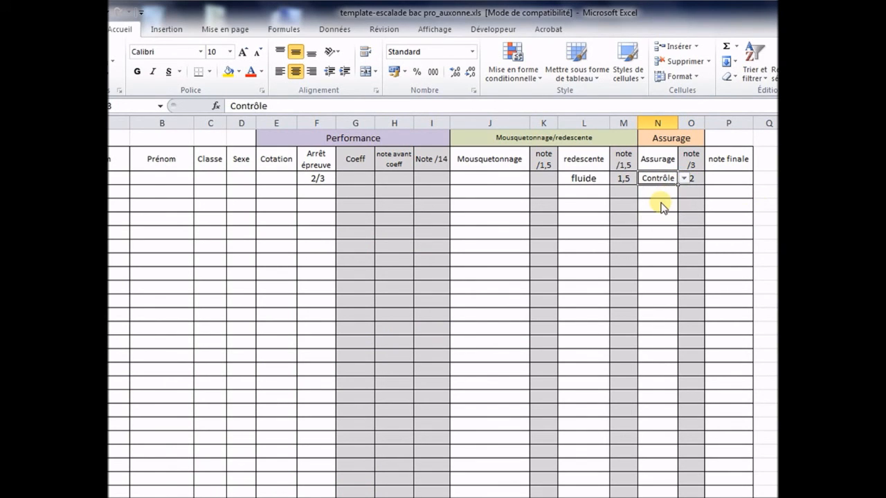
left_click(685, 178)
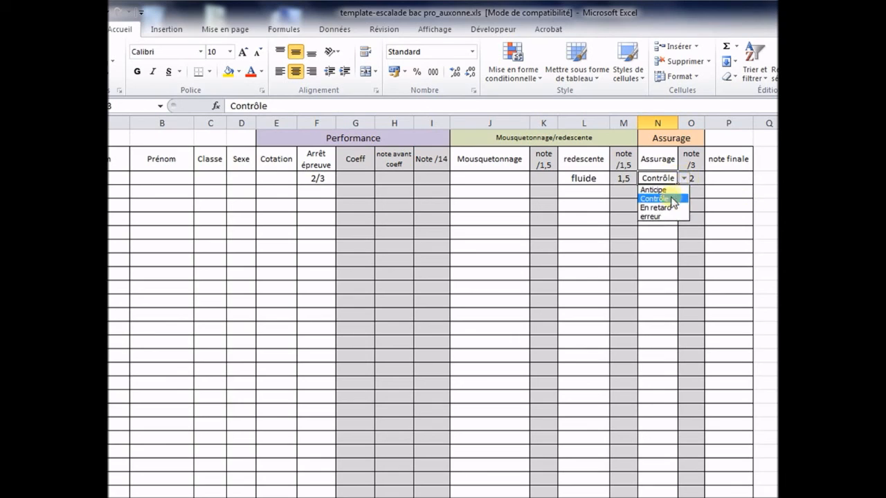